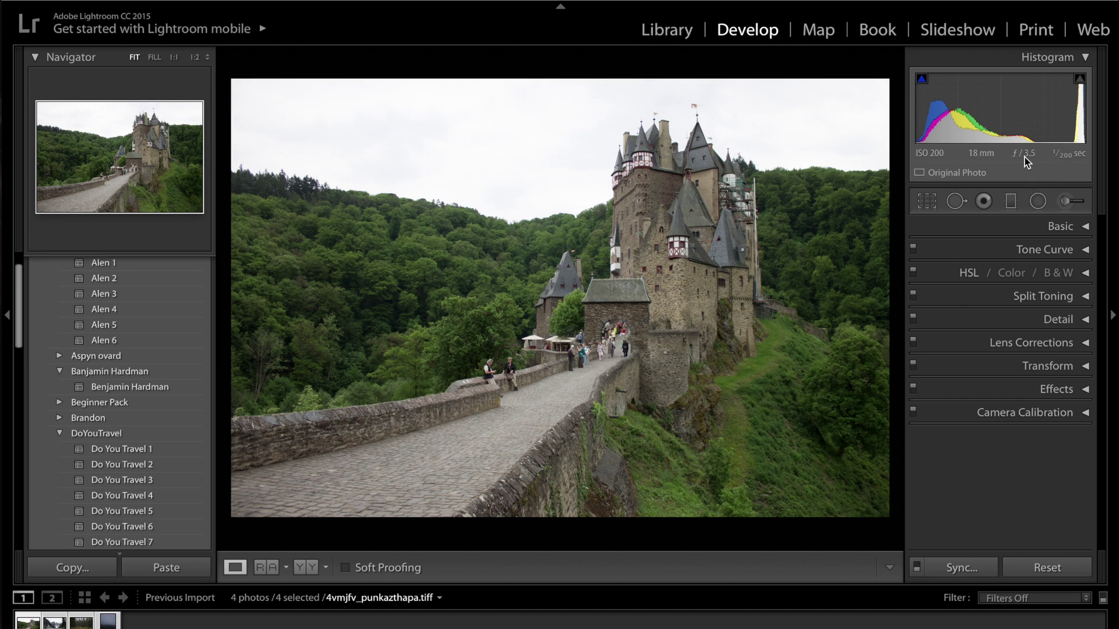
In Chrome, browse a landscape photographer's Instagram feed, opening and closing the Iceland beach post.
key("super+Tab")
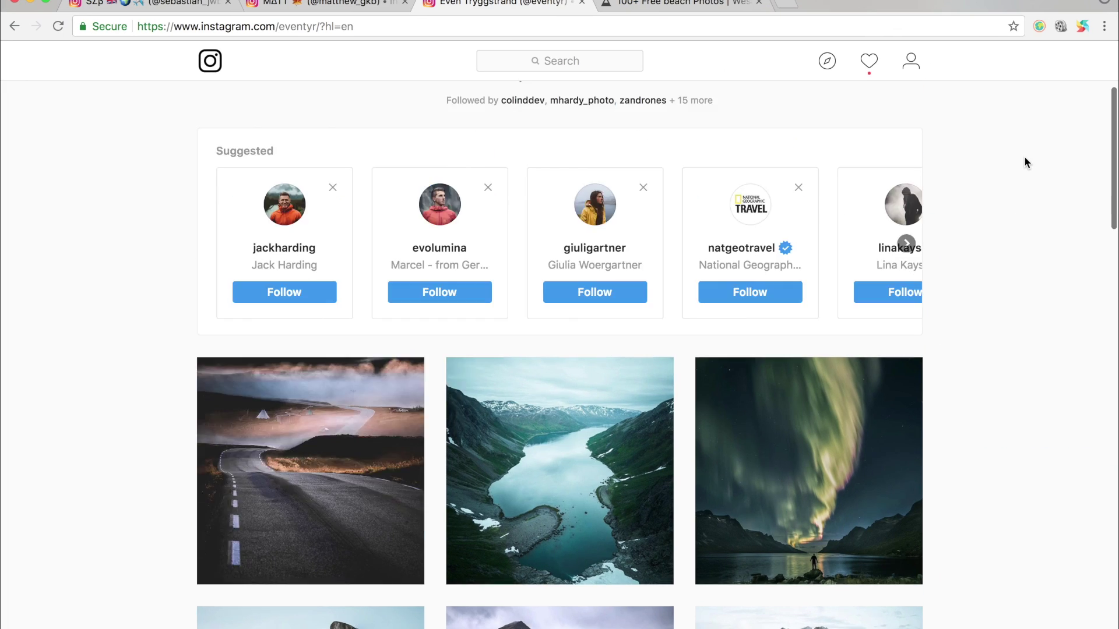
scroll(1026, 162, "up", 5)
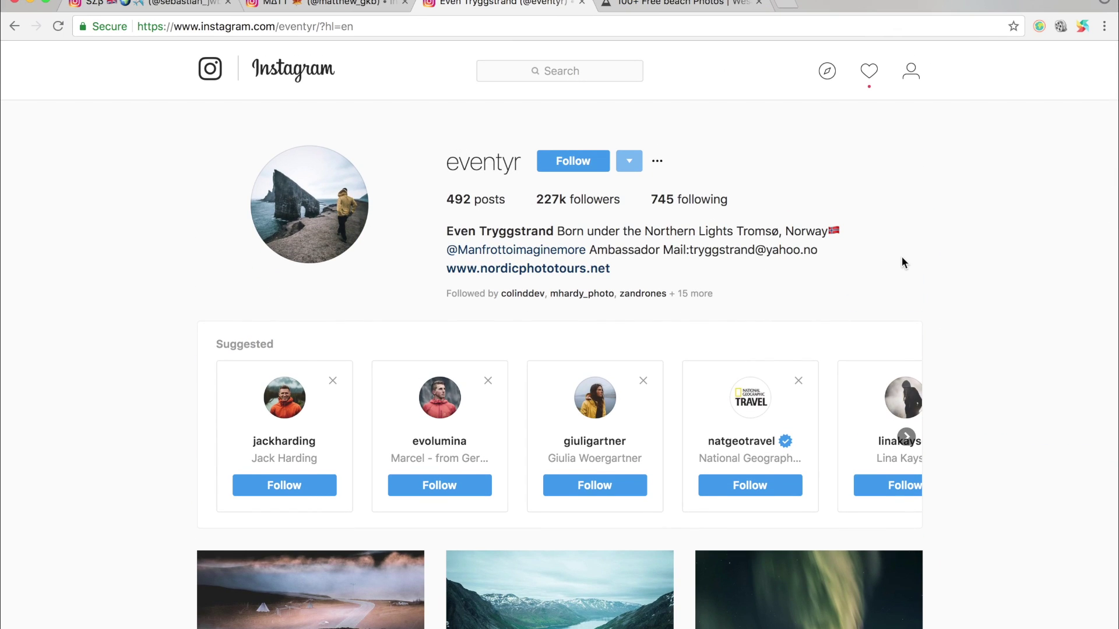
scroll(902, 262, "down", 8)
scroll(520, 233, "down", 3)
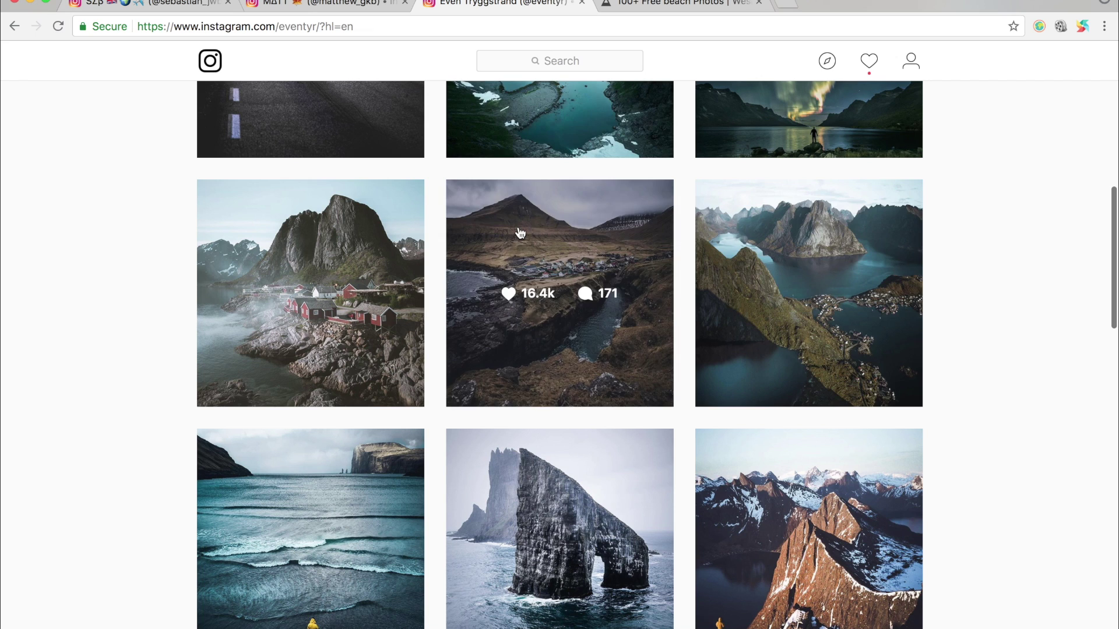
scroll(942, 341, "down", 4)
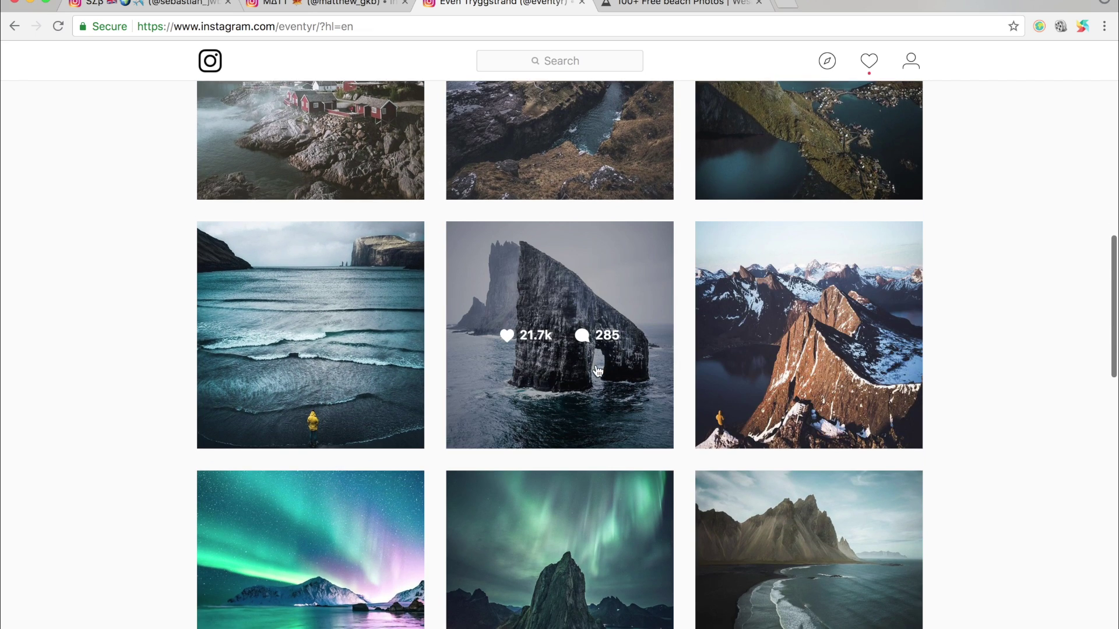
scroll(598, 371, "down", 4)
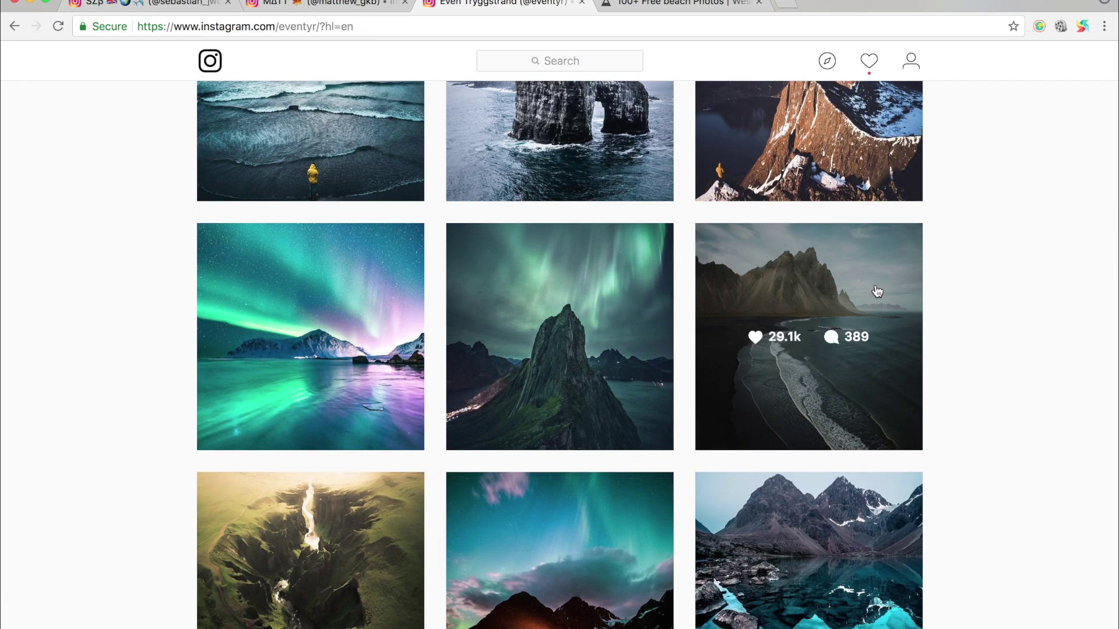
left_click(877, 290)
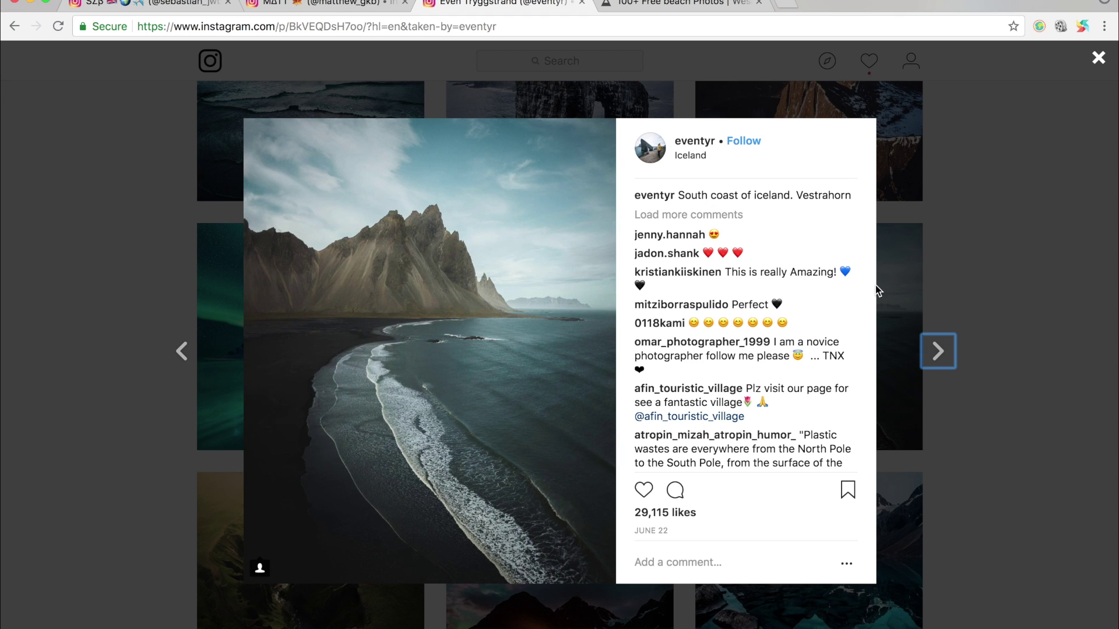
left_click(1082, 289)
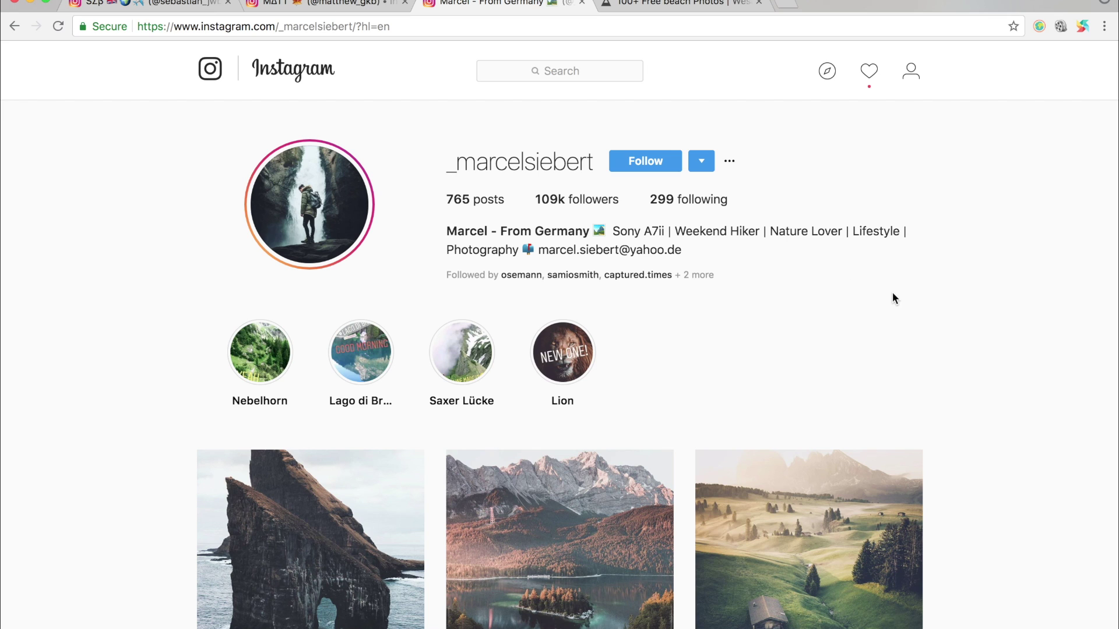
Scroll down to the Burg Eltz castle post, open it, then return to Lightroom.
scroll(972, 295, "down", 4)
scroll(970, 296, "down", 4)
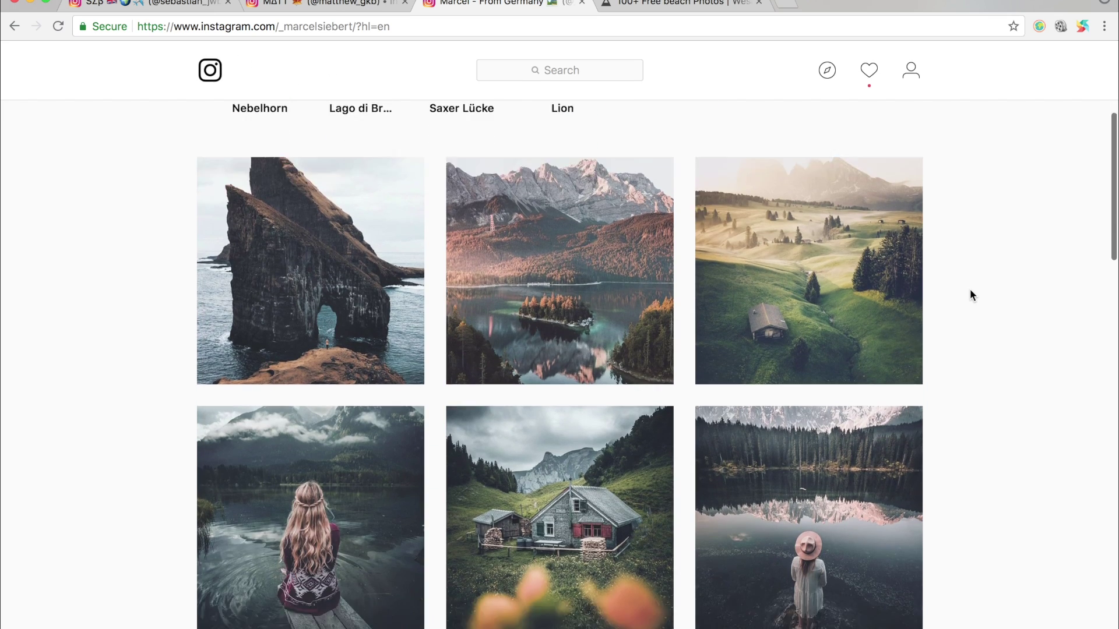
scroll(782, 387, "down", 4)
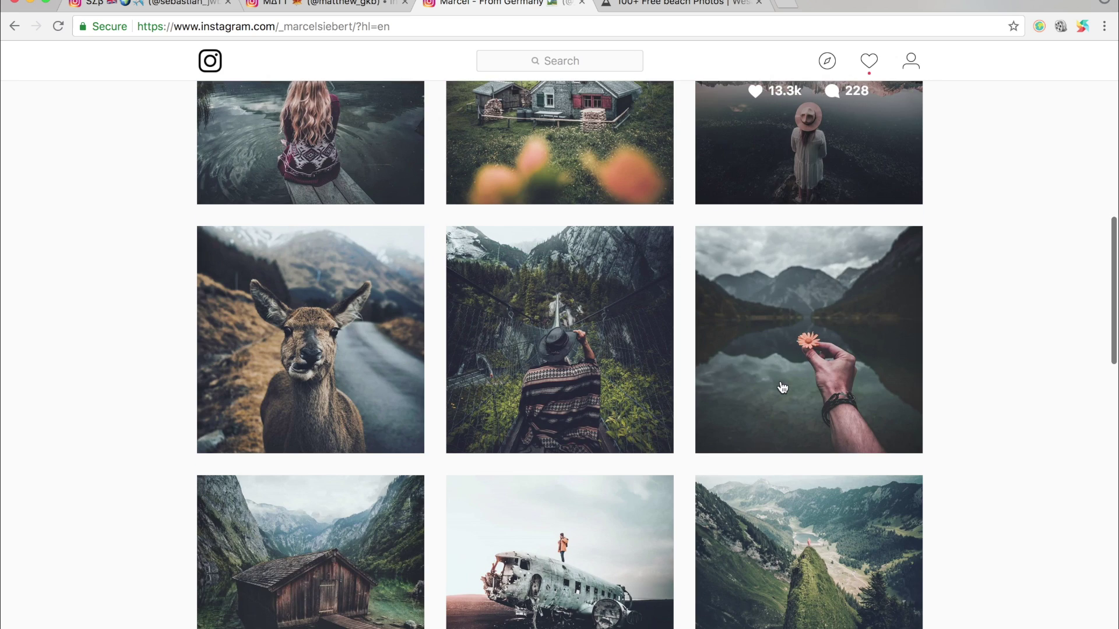
scroll(180, 320, "down", 4)
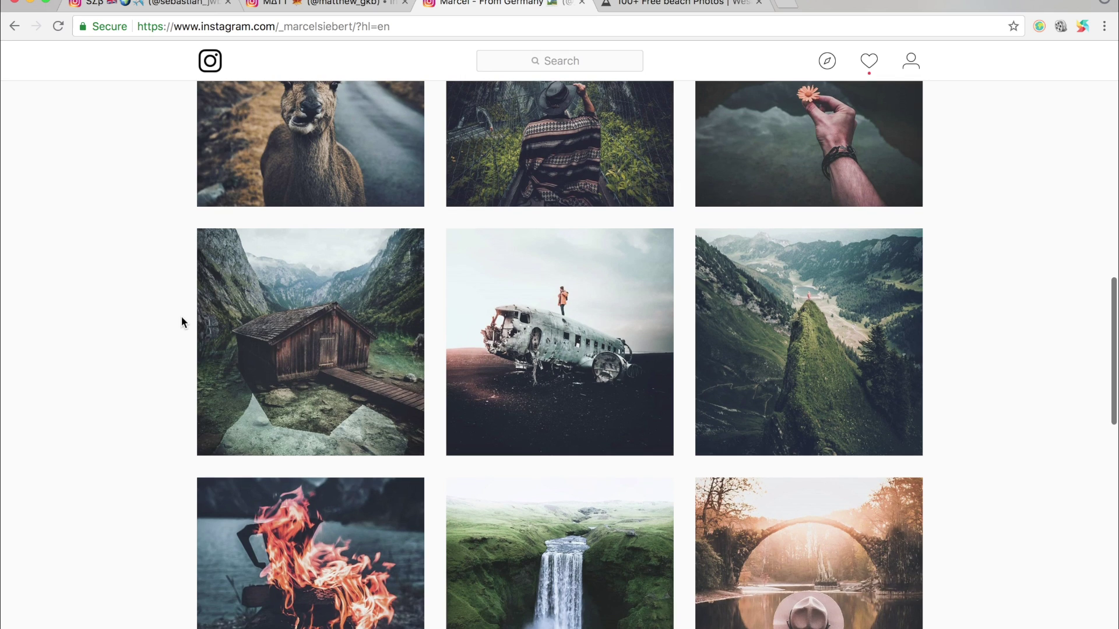
scroll(646, 371, "down", 4)
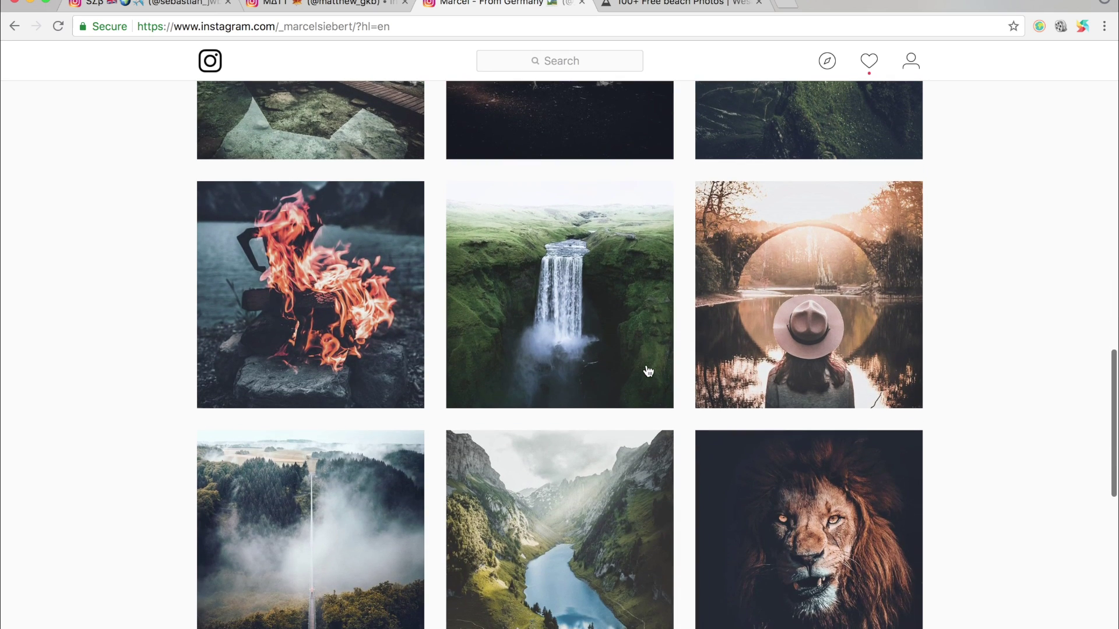
scroll(956, 499, "down", 3)
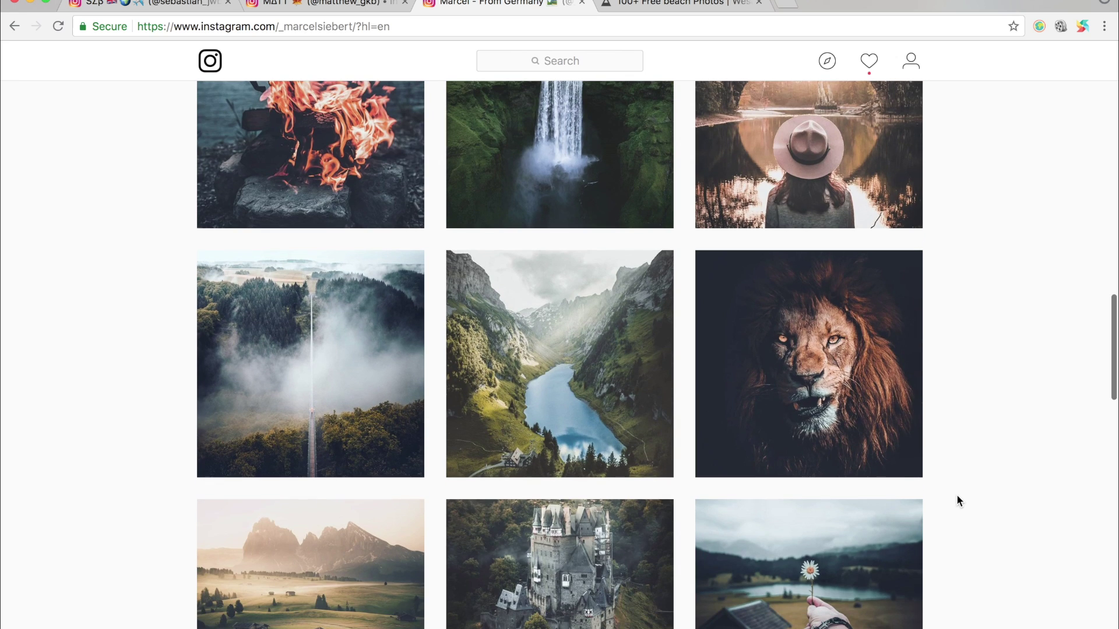
scroll(956, 499, "down", 3)
left_click(615, 444)
key("super+Tab")
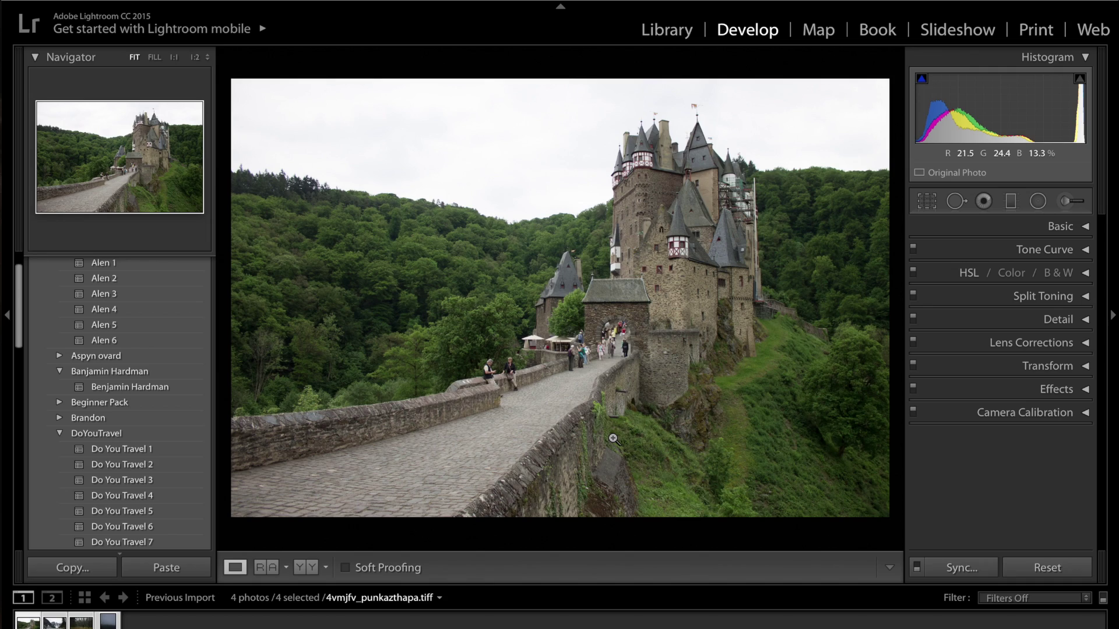
Flip between the castle photo and the Burg Eltz Instagram post, leaving the reference in front.
key("super+Tab")
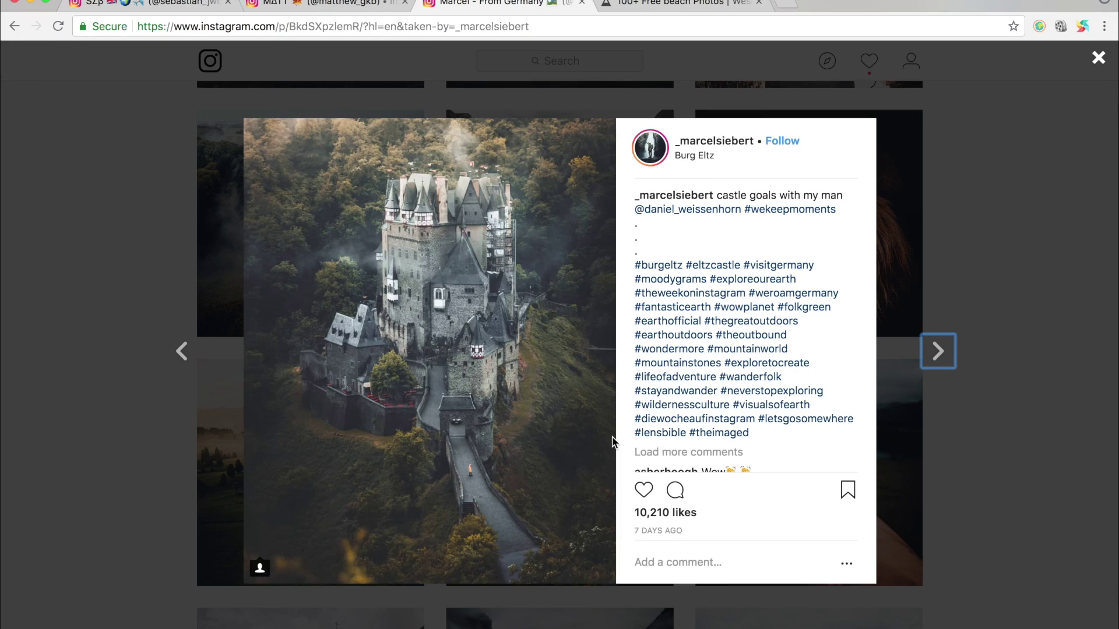
key("super+Tab")
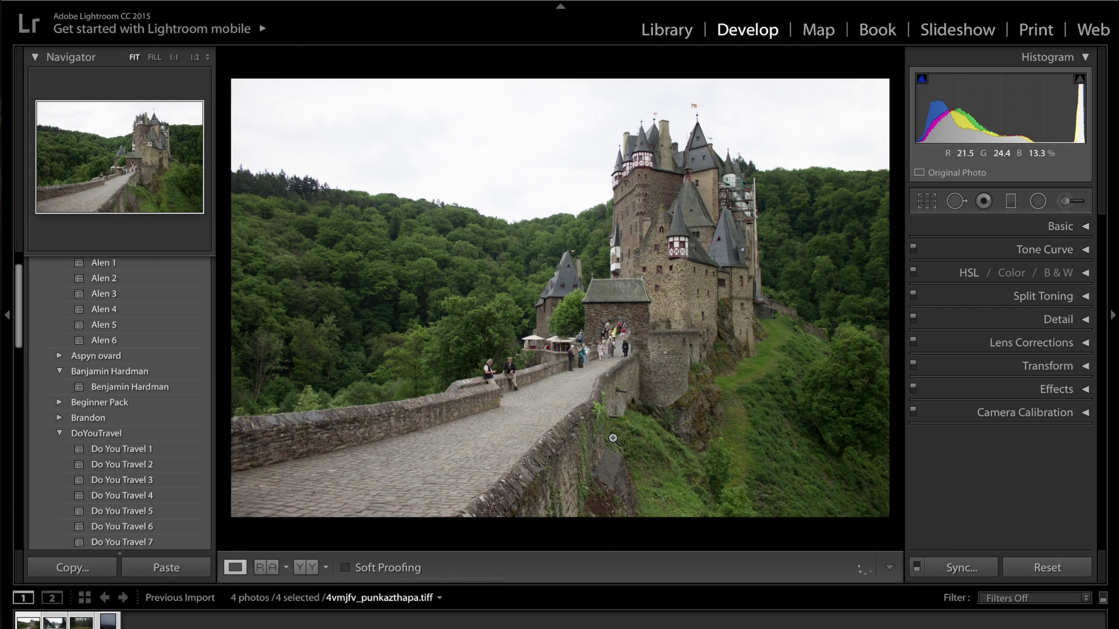
key("super+Tab")
key("Tab")
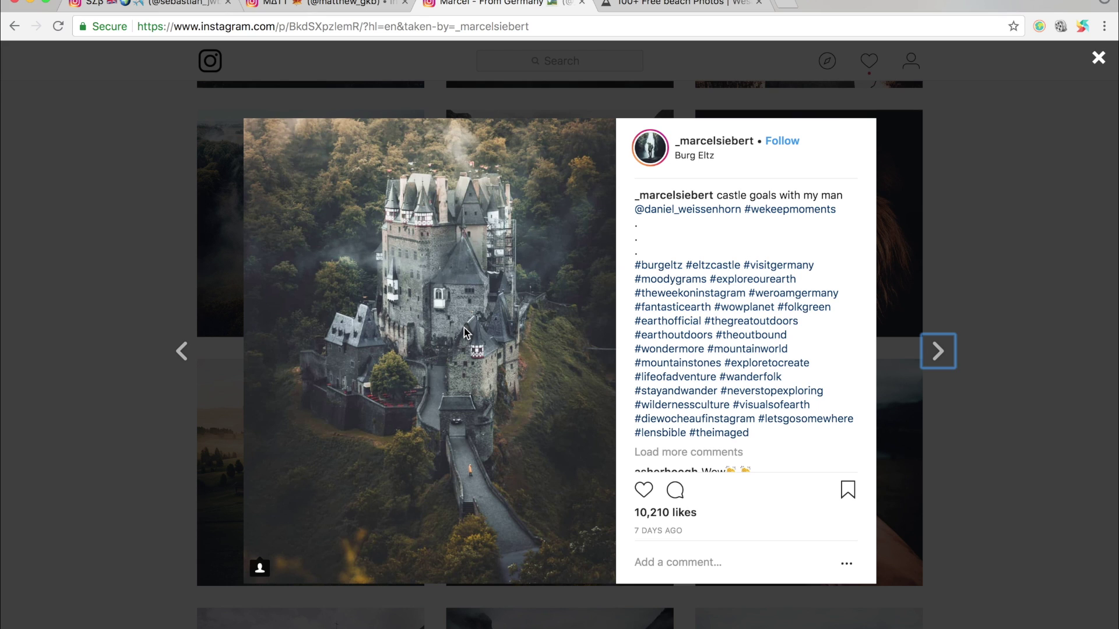
left_click(171, 4)
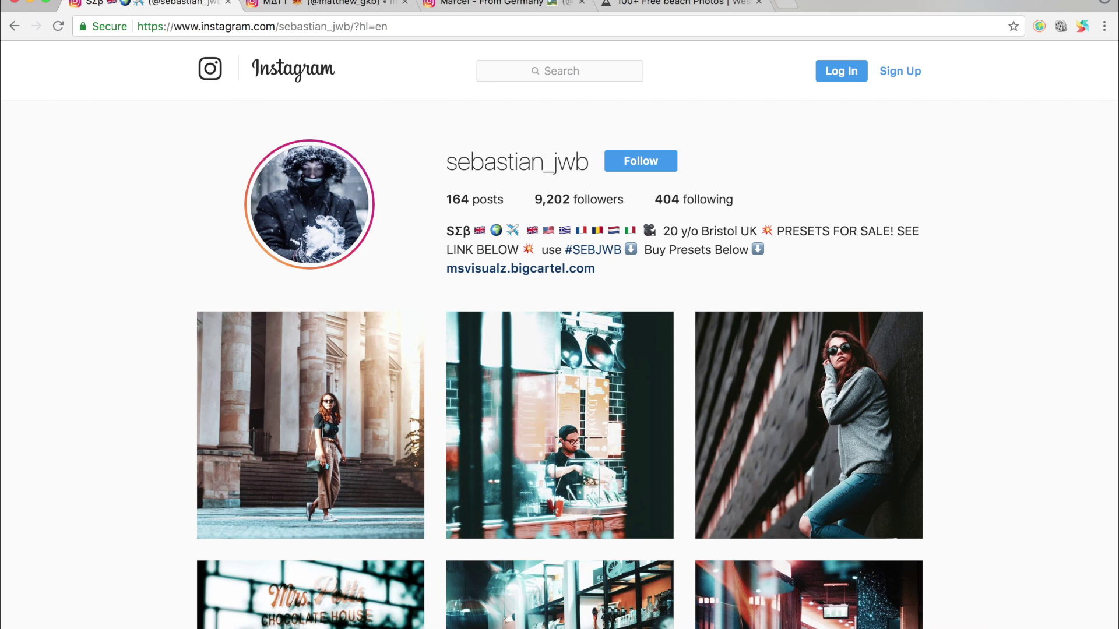
left_click(313, 7)
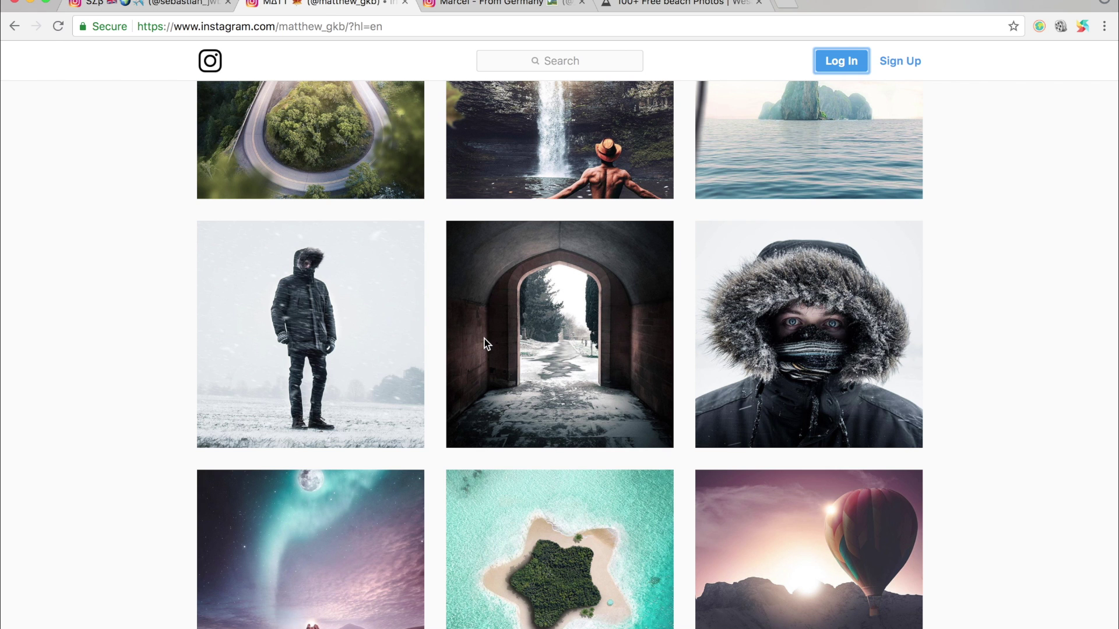
scroll(484, 344, "up", 10)
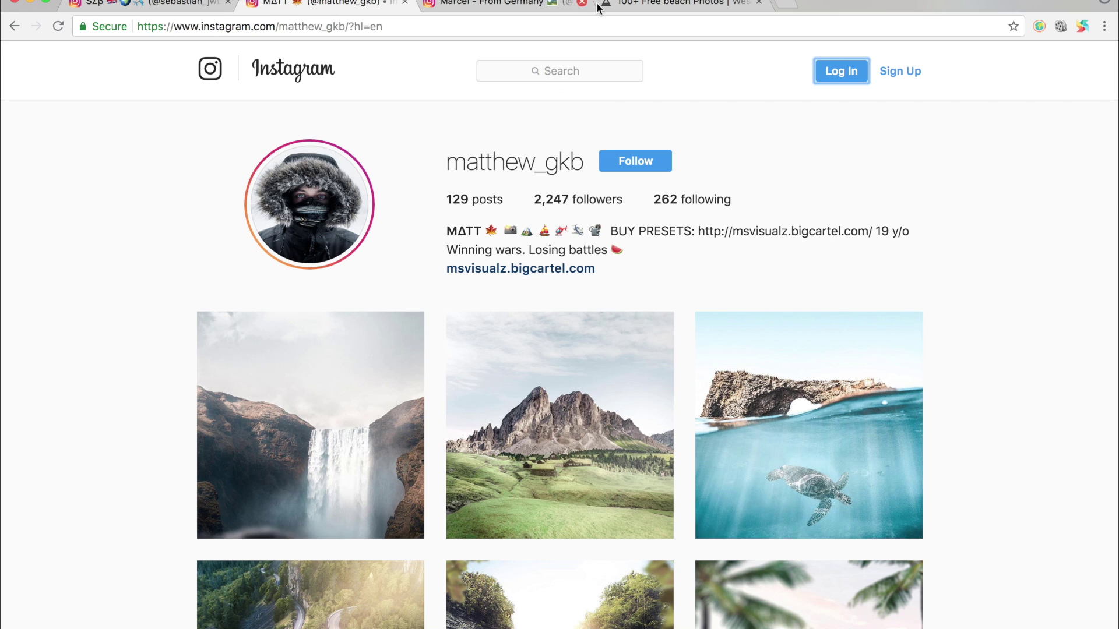
left_click(532, 5)
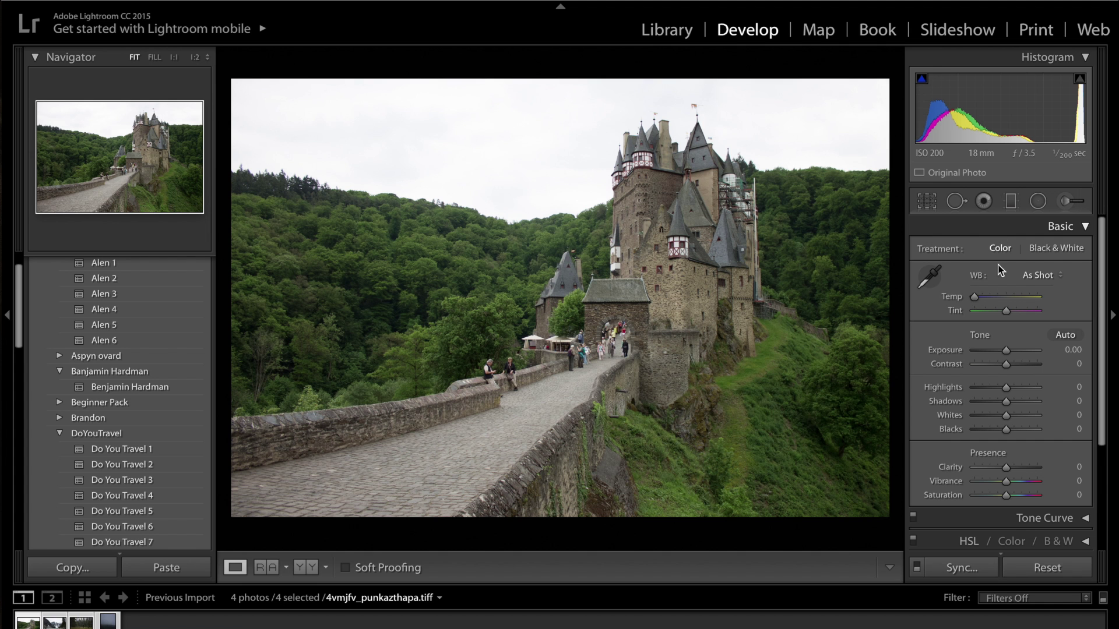
Set Temp 5,745, Tint +17, Highlights +52, Shadows +36, Whites +34 and Blacks −49.
left_click_drag(998, 296, 999, 298)
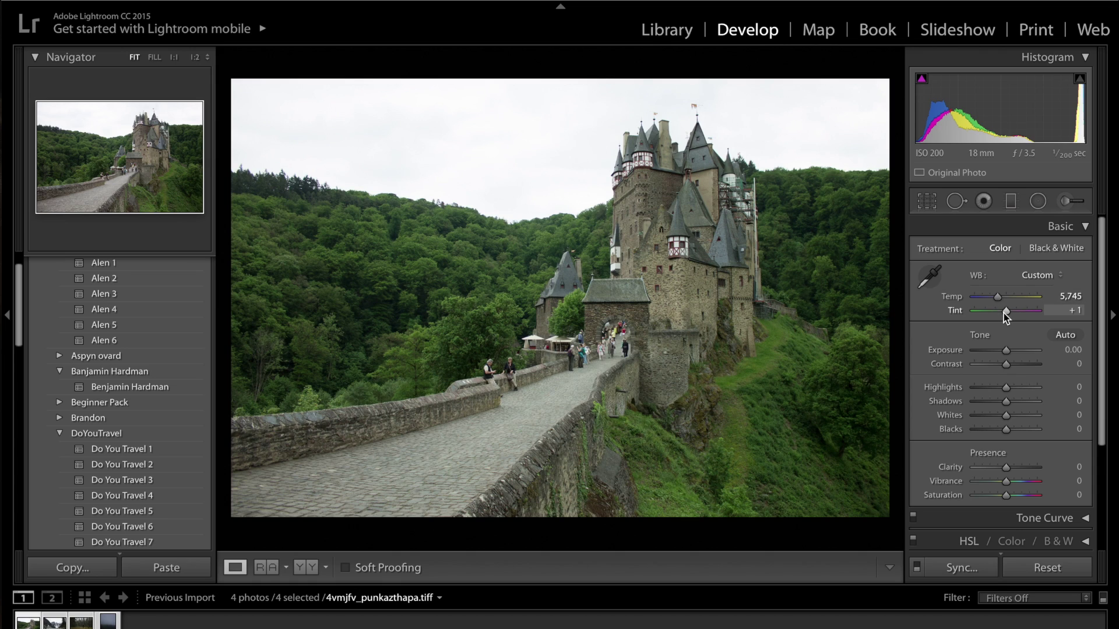
double_click(950, 310)
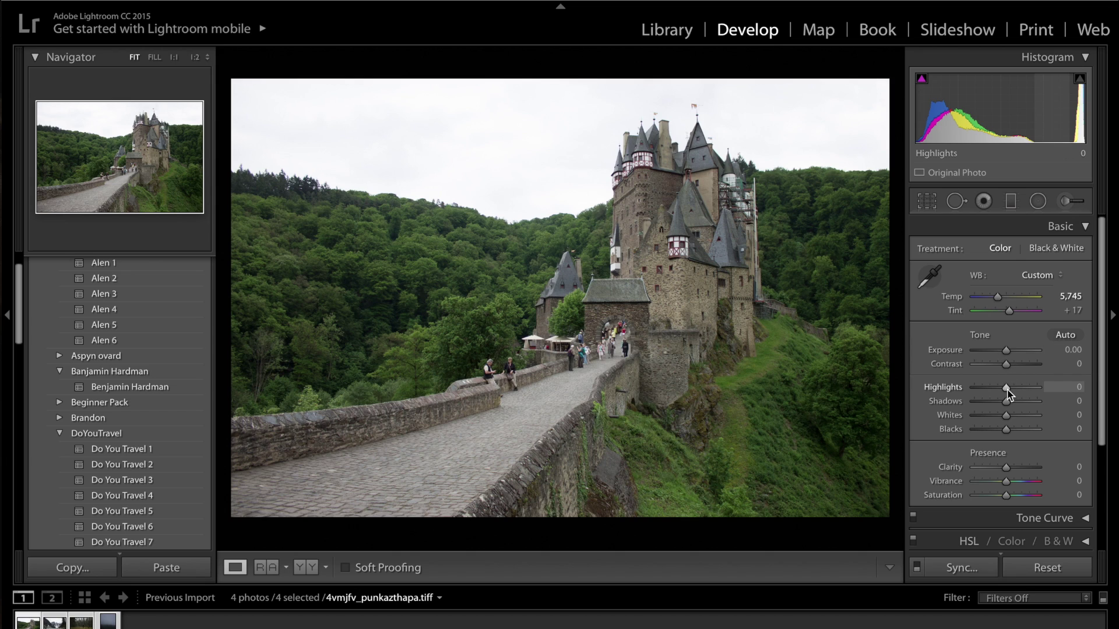
mouse_move(1006, 388)
left_mouse_down()
mouse_move(1024, 392)
mouse_move(998, 401)
mouse_move(1017, 406)
left_mouse_up()
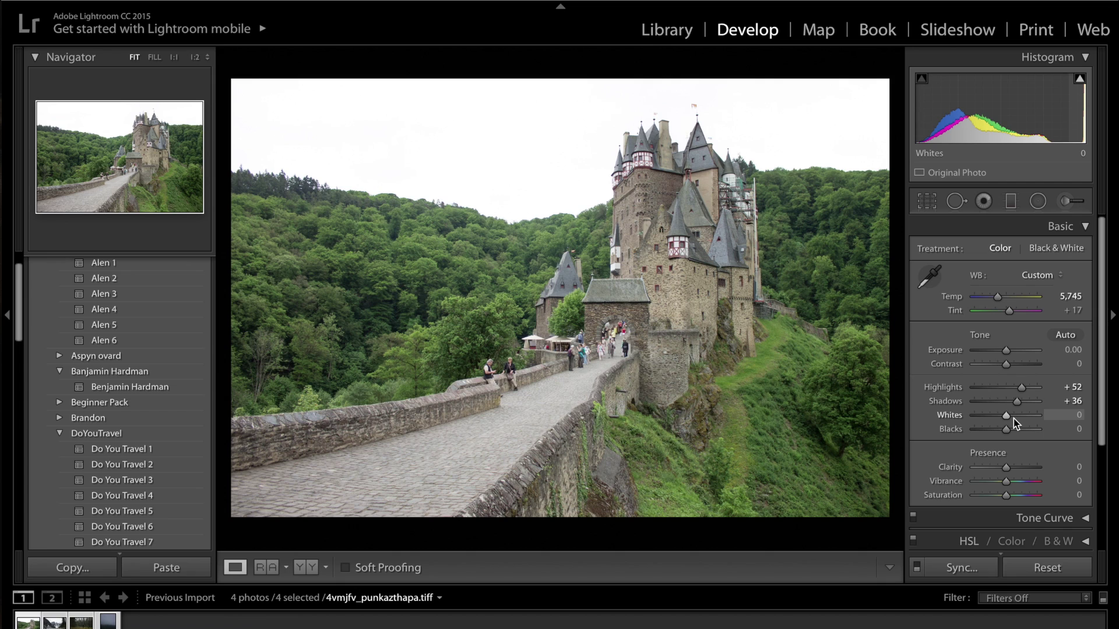
left_click(1015, 417)
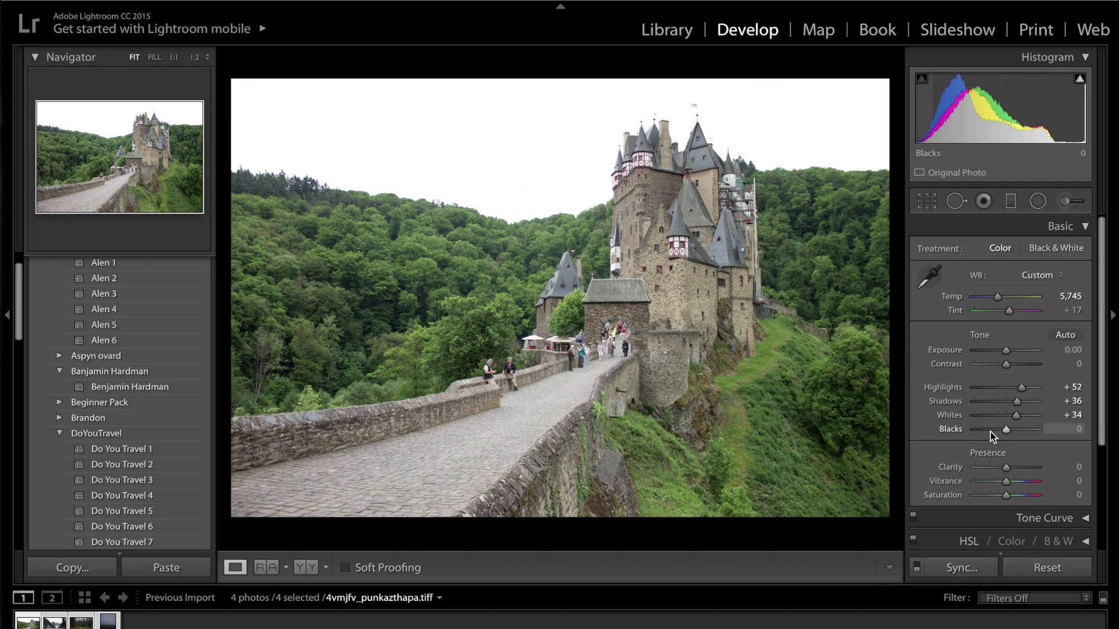
left_click_drag(991, 432, 990, 432)
key("ctrl")
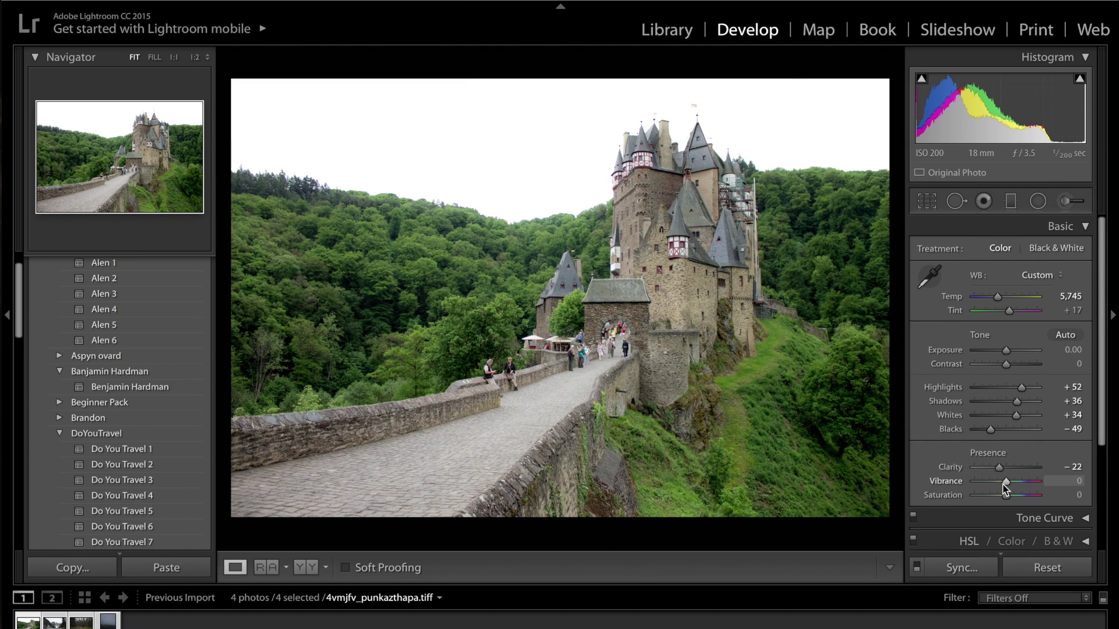
Lower Vibrance to −19 and Saturation to −7 in the Presence section.
left_click_drag(1004, 483, 999, 481)
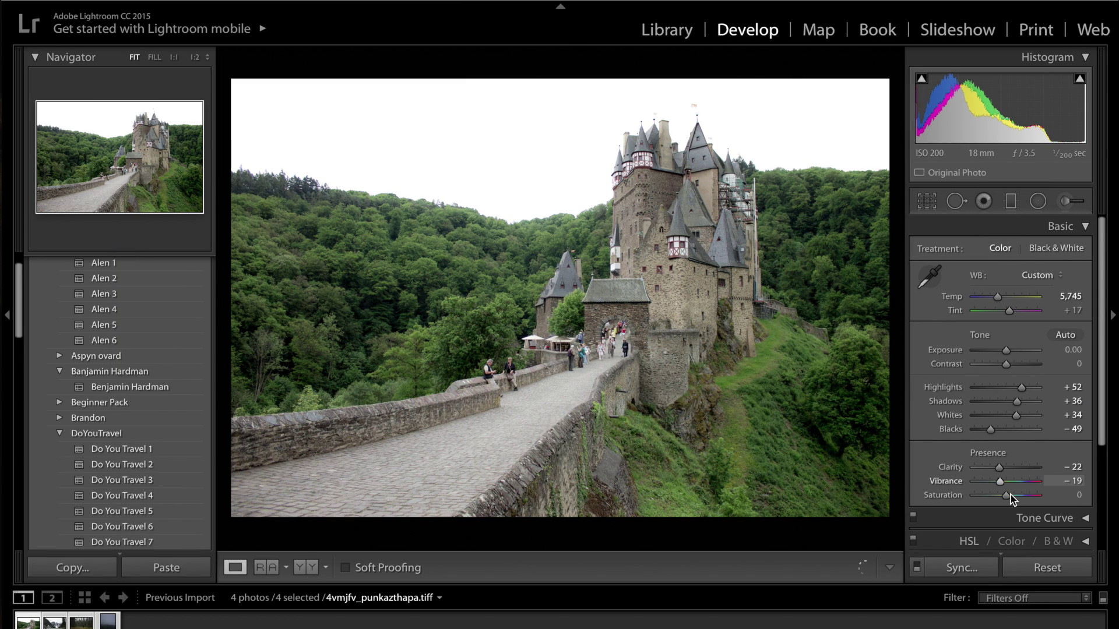
left_click_drag(1005, 495, 1004, 500)
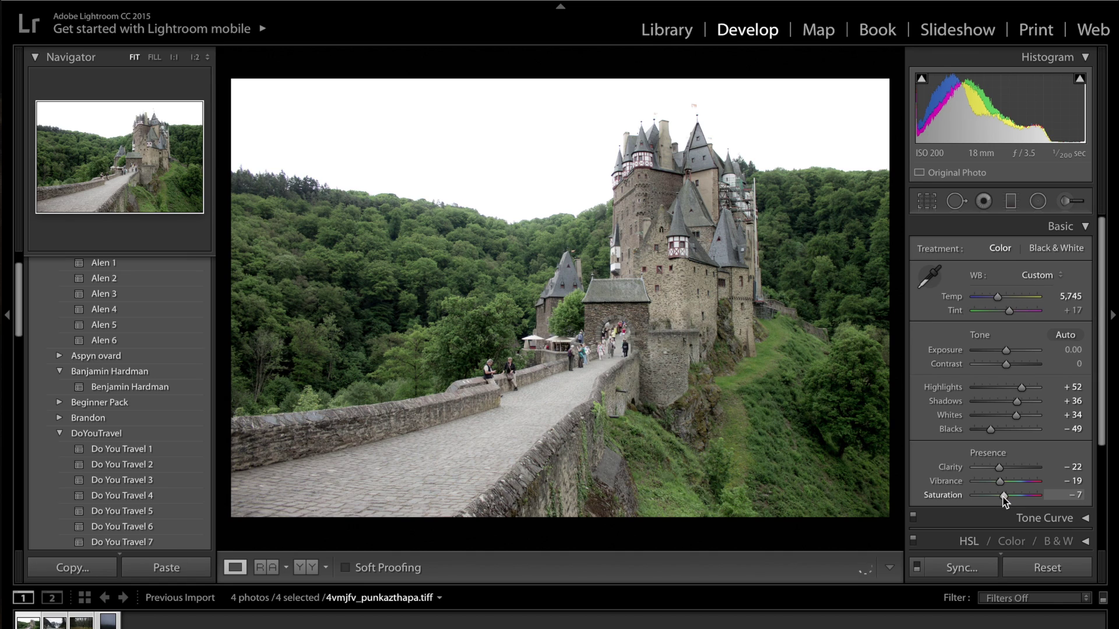
On the RGB tone curve, build an S-curve with raised highlights and lowered shadows.
left_click(1077, 232)
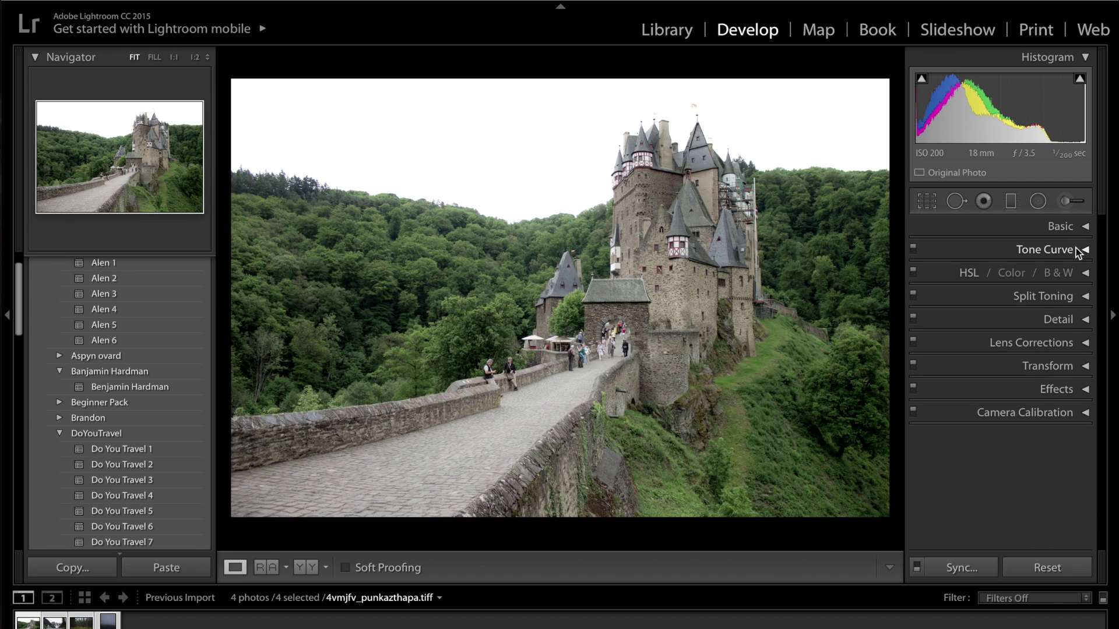
left_click(1079, 249)
left_click(1042, 415)
left_click(1025, 378)
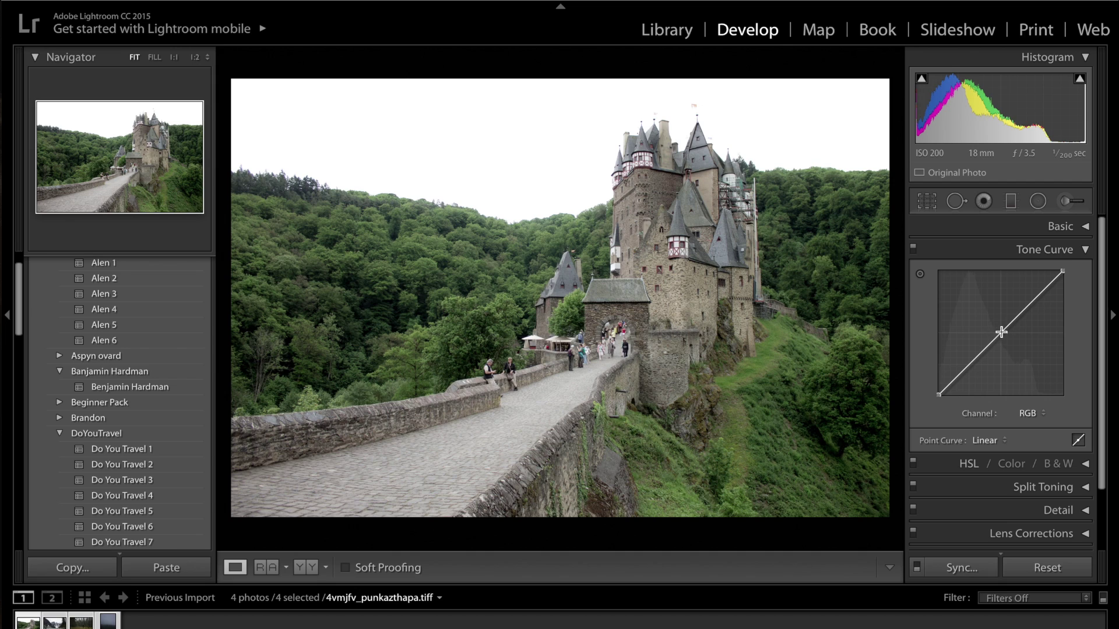
left_click(1001, 332)
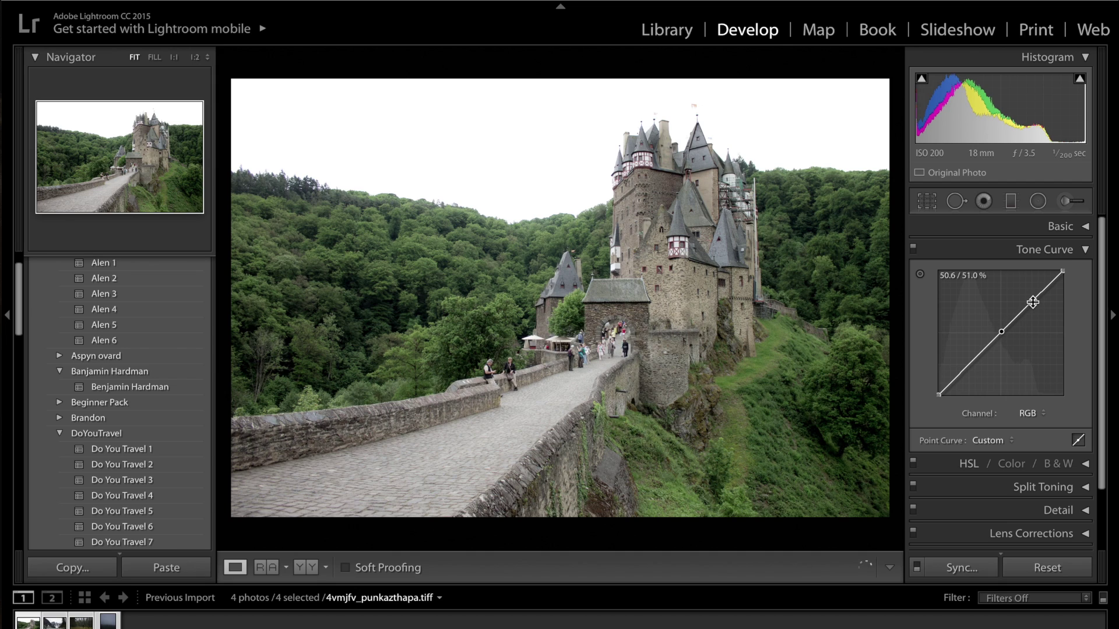
left_click_drag(1033, 302, 1033, 293)
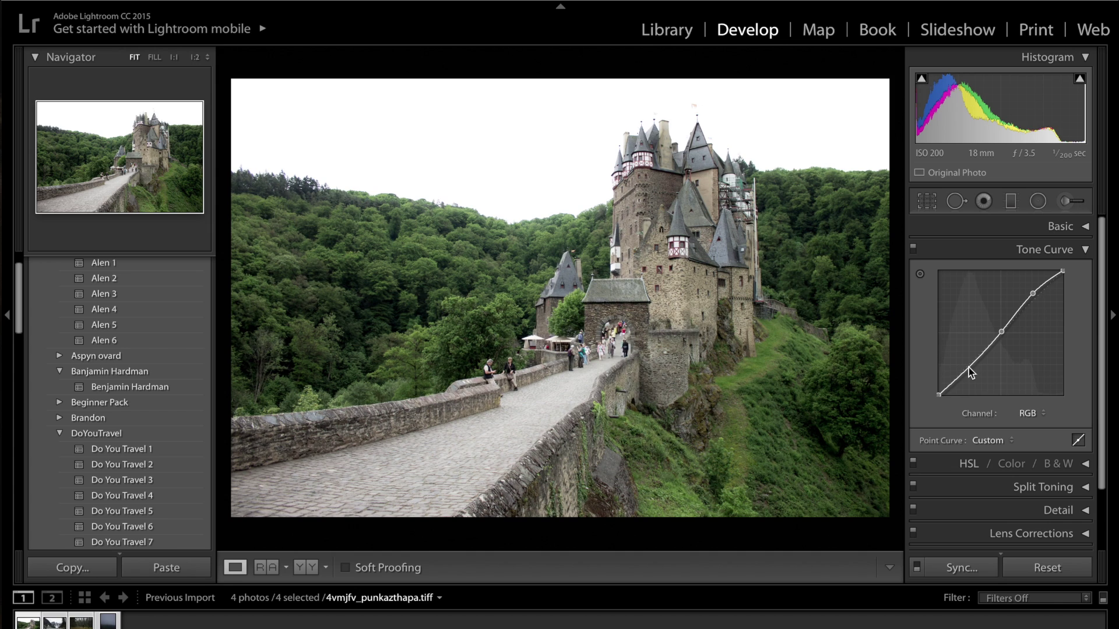
left_click_drag(968, 368, 969, 372)
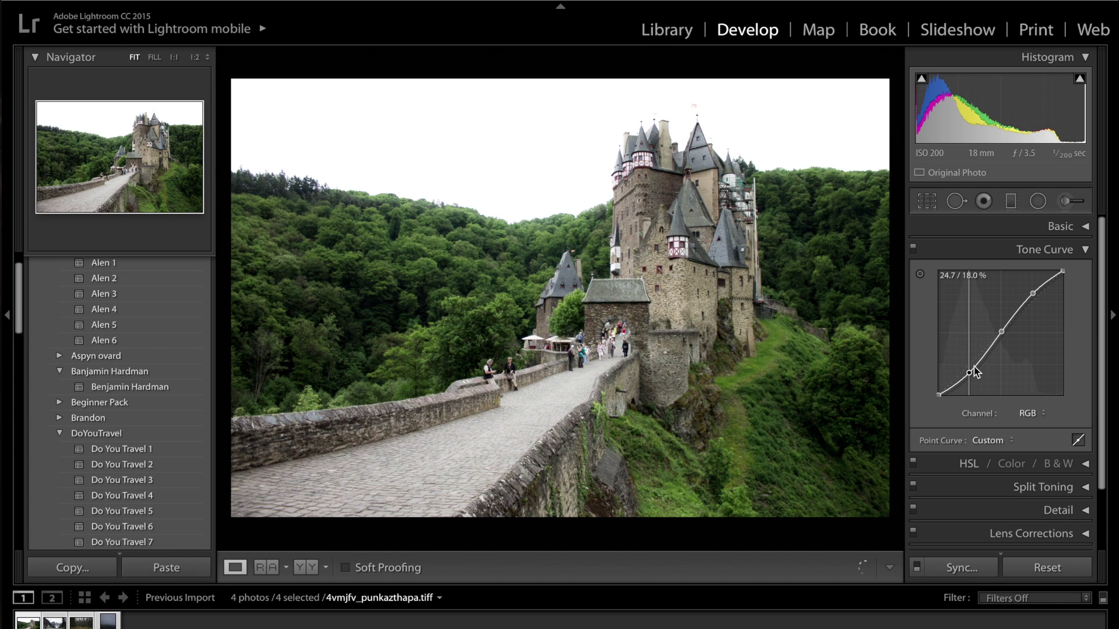
left_click_drag(1032, 294, 1032, 291)
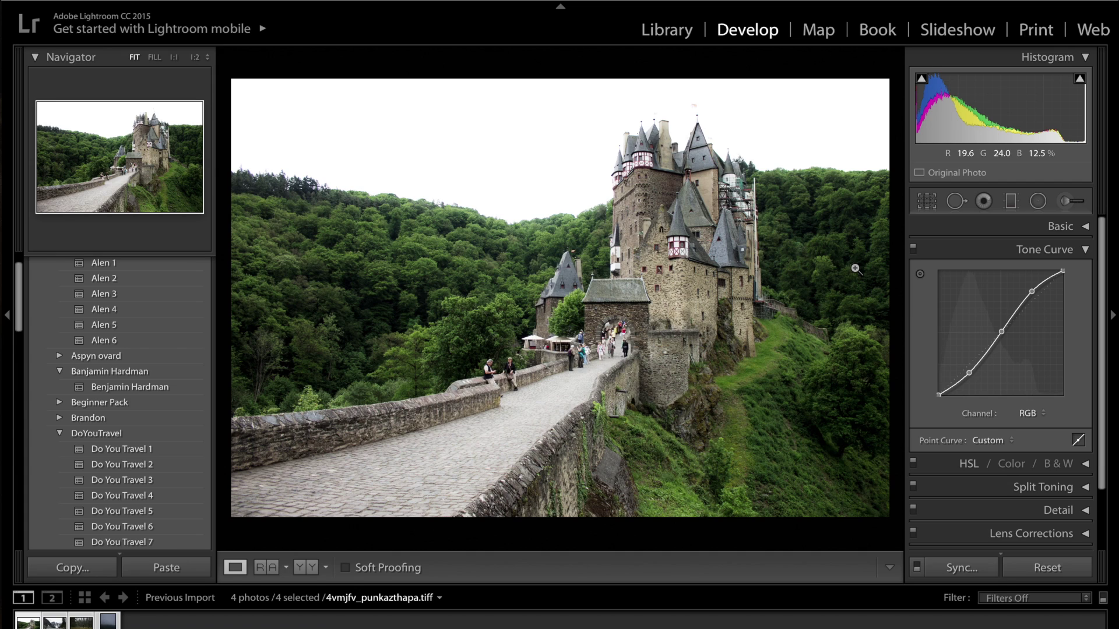
Lift Shadows to +42, add a raised shadow curve point, and lower the white endpoint to 95.3%.
left_click(952, 232)
left_click_drag(1017, 401, 1019, 403)
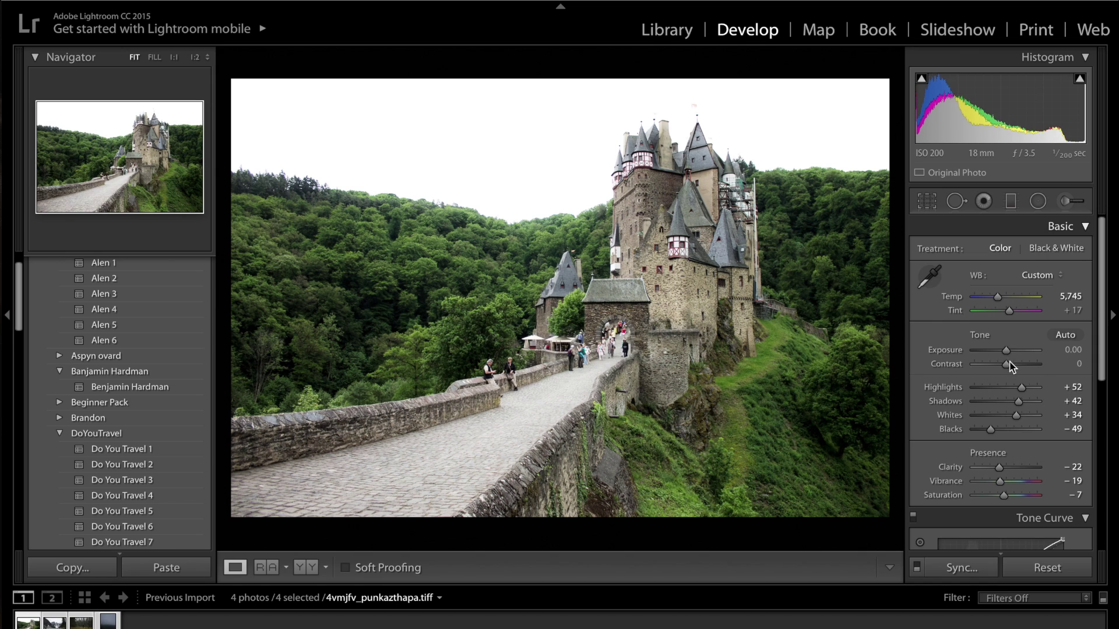
left_click(1041, 227)
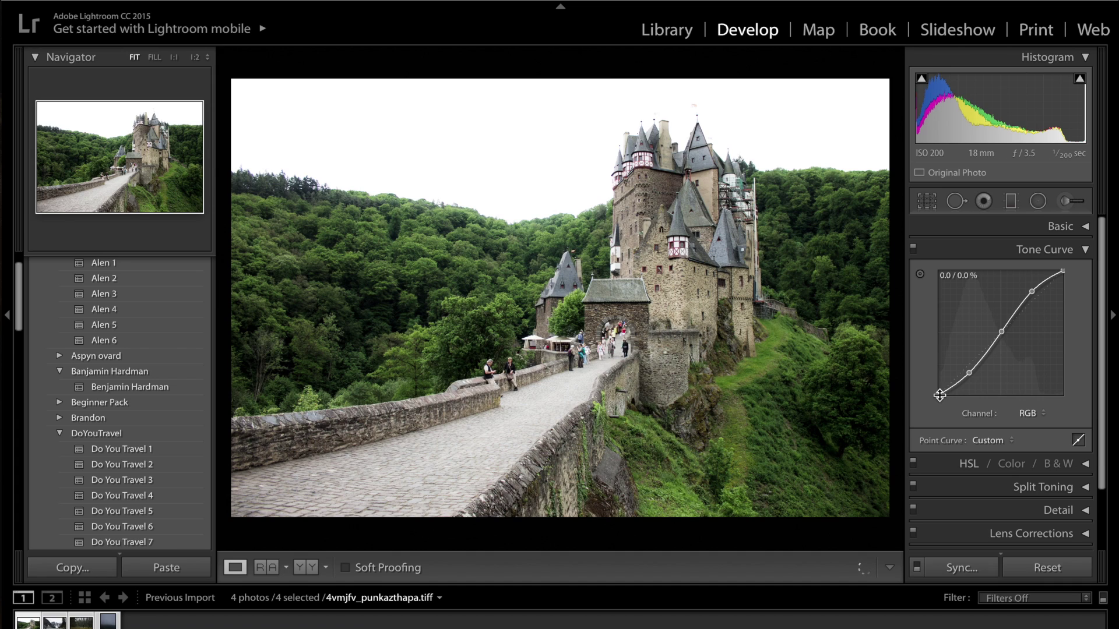
mouse_move(943, 394)
left_mouse_down()
mouse_move(940, 356)
mouse_move(941, 385)
left_mouse_up()
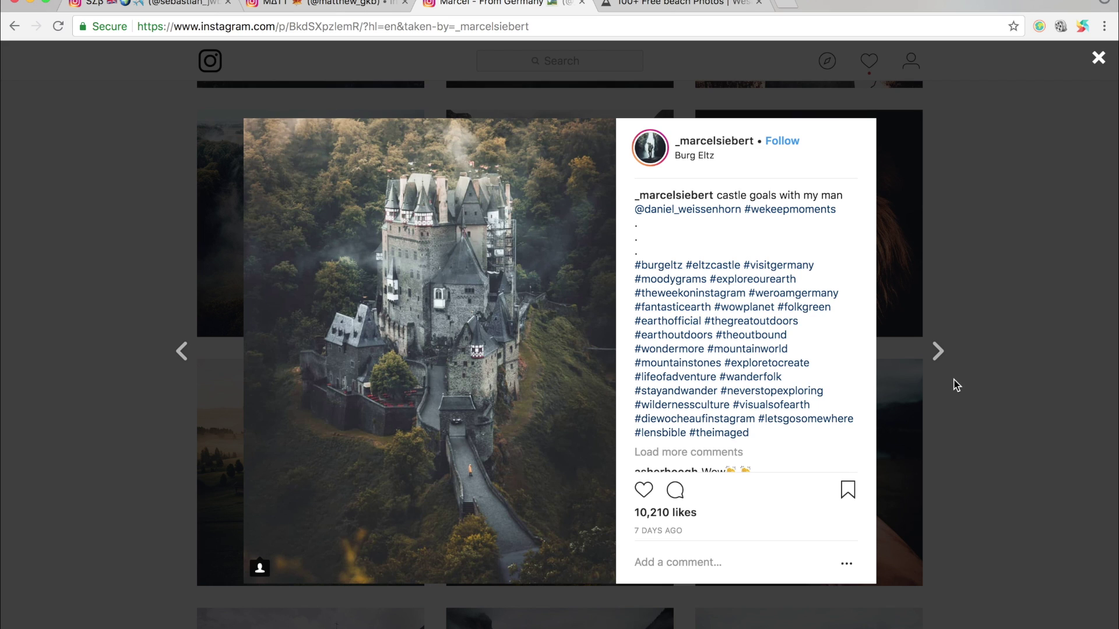
left_click(938, 351)
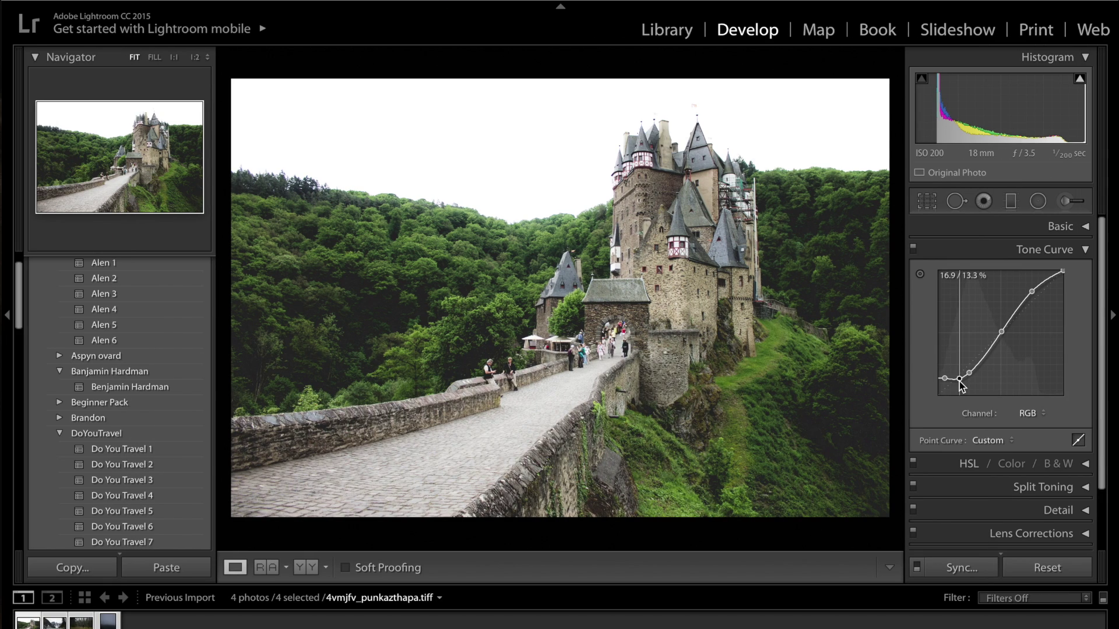
mouse_move(959, 380)
left_mouse_down()
mouse_move(974, 370)
mouse_move(959, 376)
left_mouse_up()
left_click_drag(1062, 272, 1063, 276)
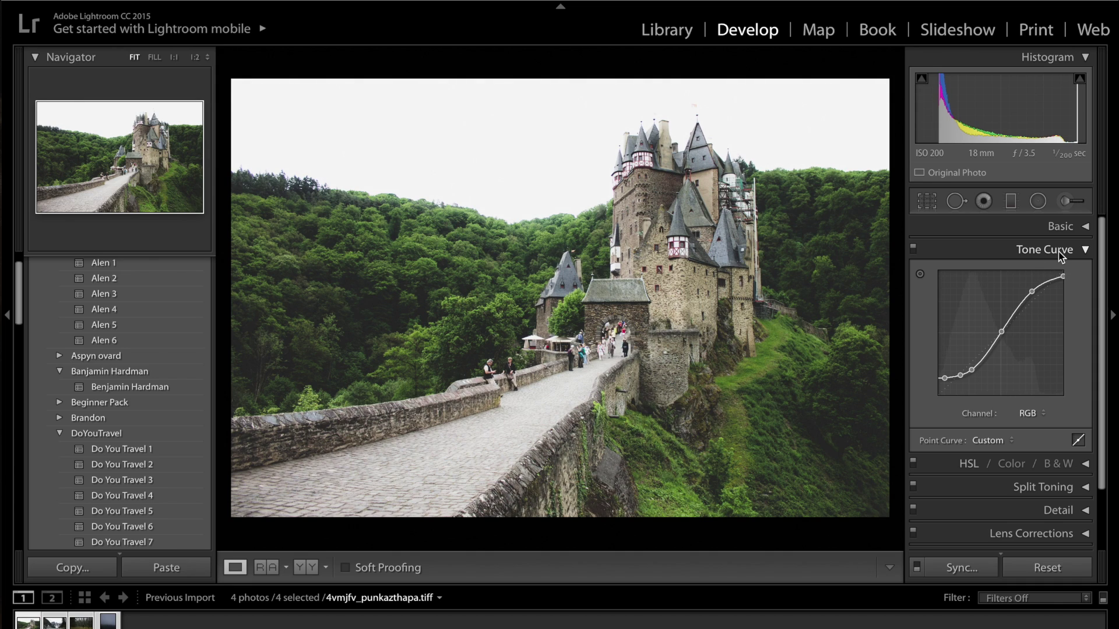
left_click(1059, 251)
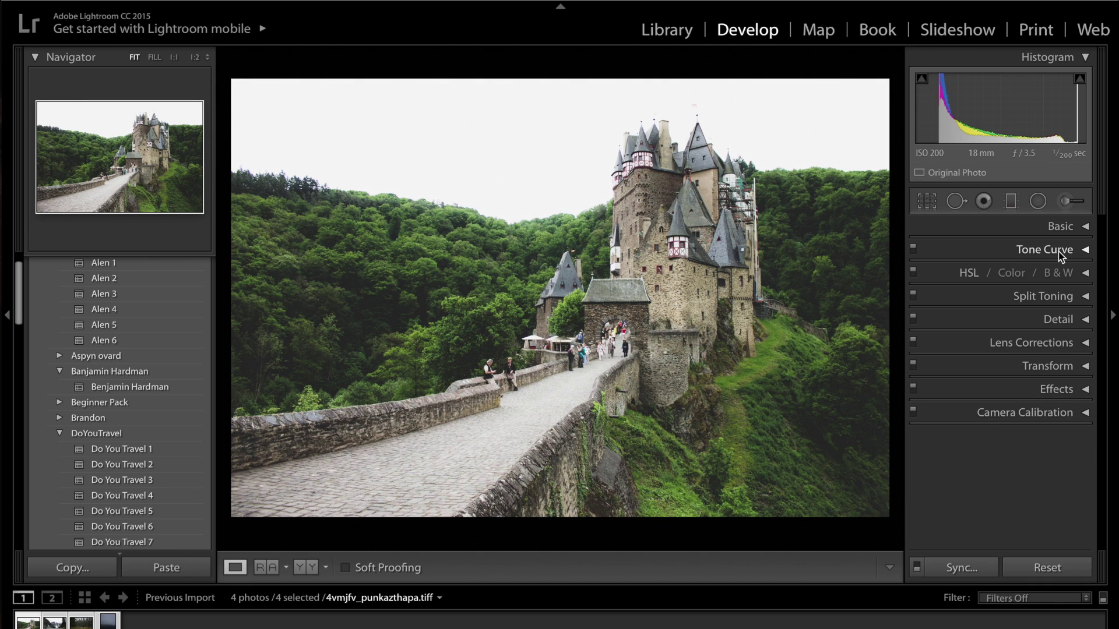
Expand the HSL / Color / B&W panel and return to the castle photo in Lightroom.
left_click(1086, 272)
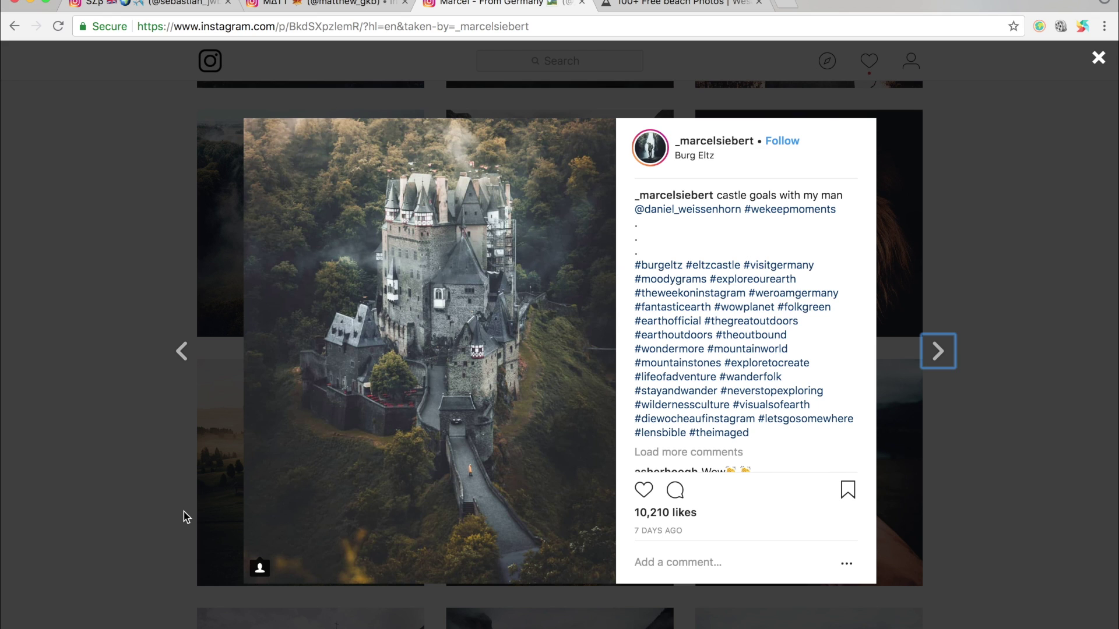
key("ctrl+Left")
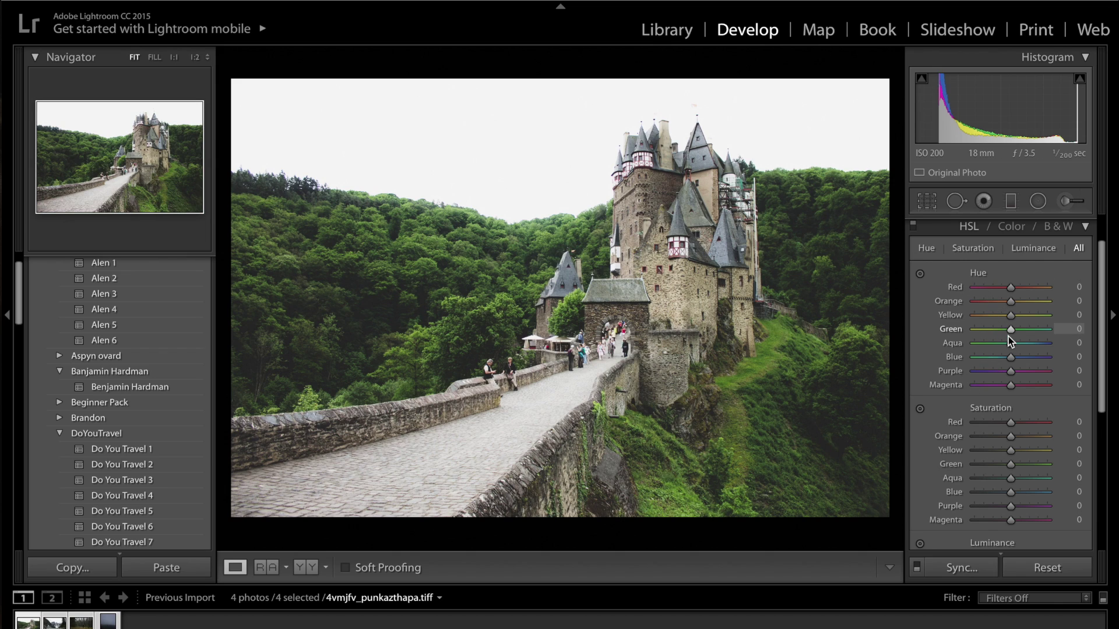
Tune the HSL hue sliders to Red −24, Yellow −12 and Green −45.
left_click_drag(1010, 316, 1053, 322)
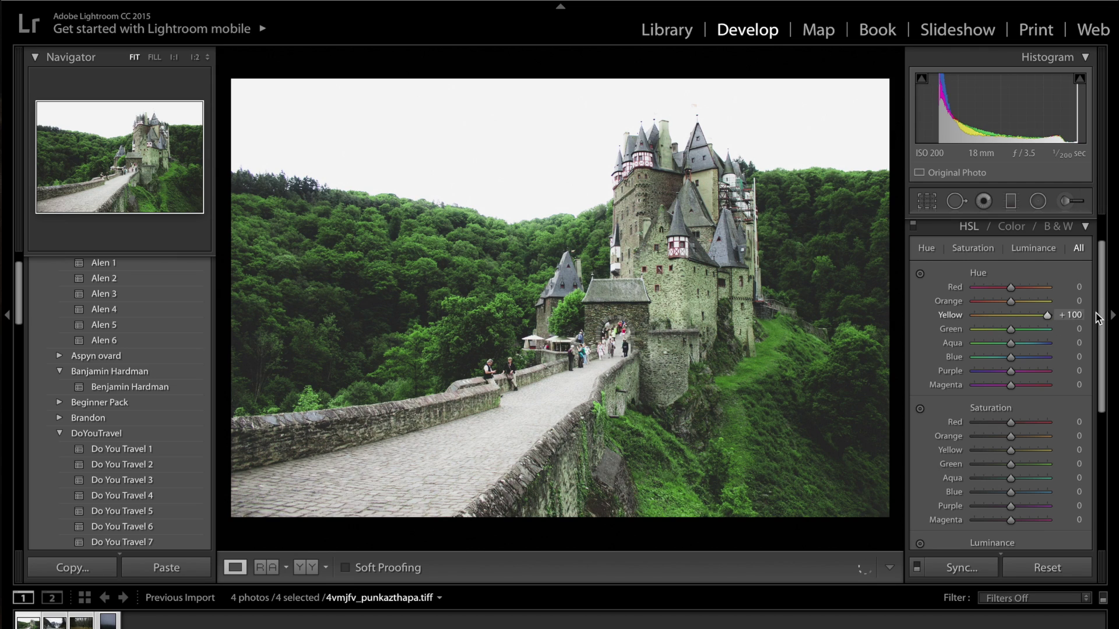
left_click_drag(1047, 326, 941, 322)
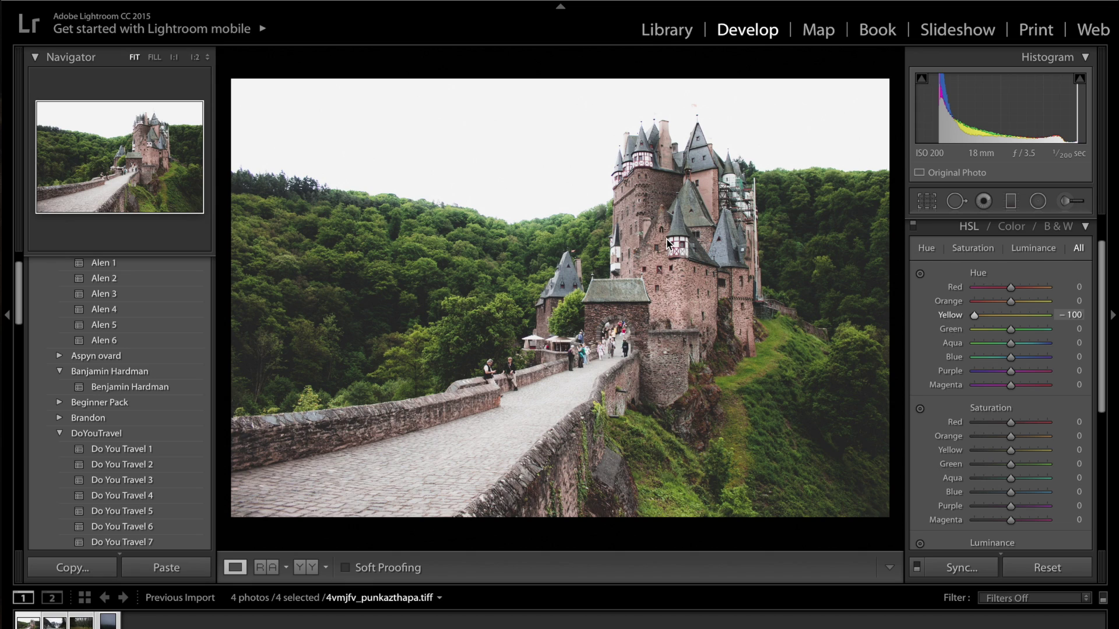
left_click_drag(995, 316, 1006, 317)
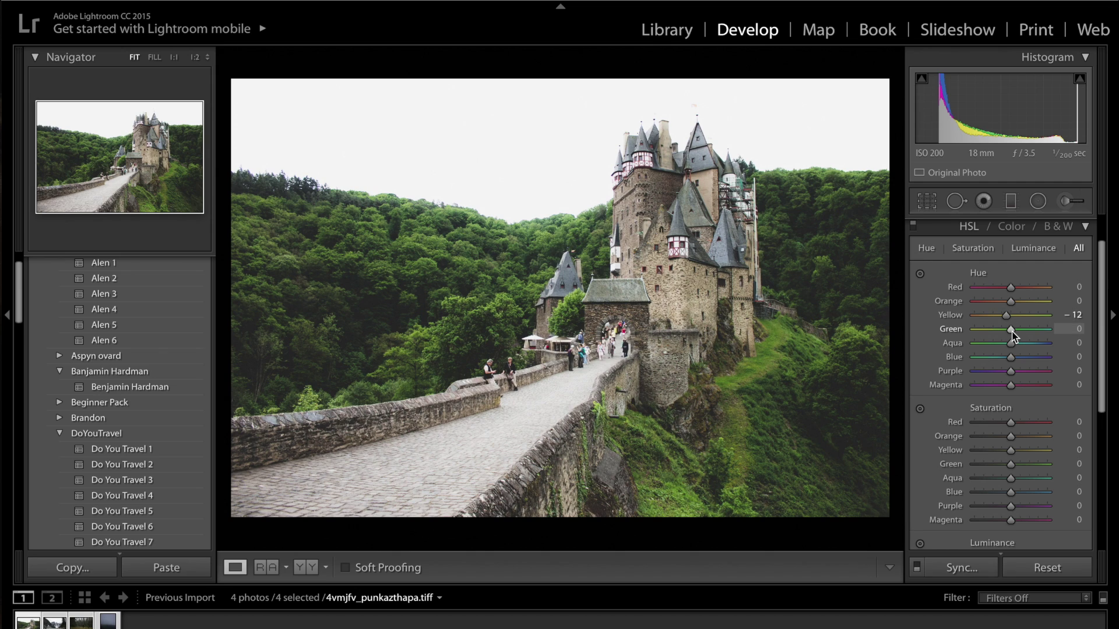
mouse_move(1012, 331)
left_mouse_down()
mouse_move(973, 332)
mouse_move(995, 334)
left_mouse_up()
mouse_move(1012, 288)
left_mouse_down()
mouse_move(1061, 297)
mouse_move(1003, 287)
left_mouse_up()
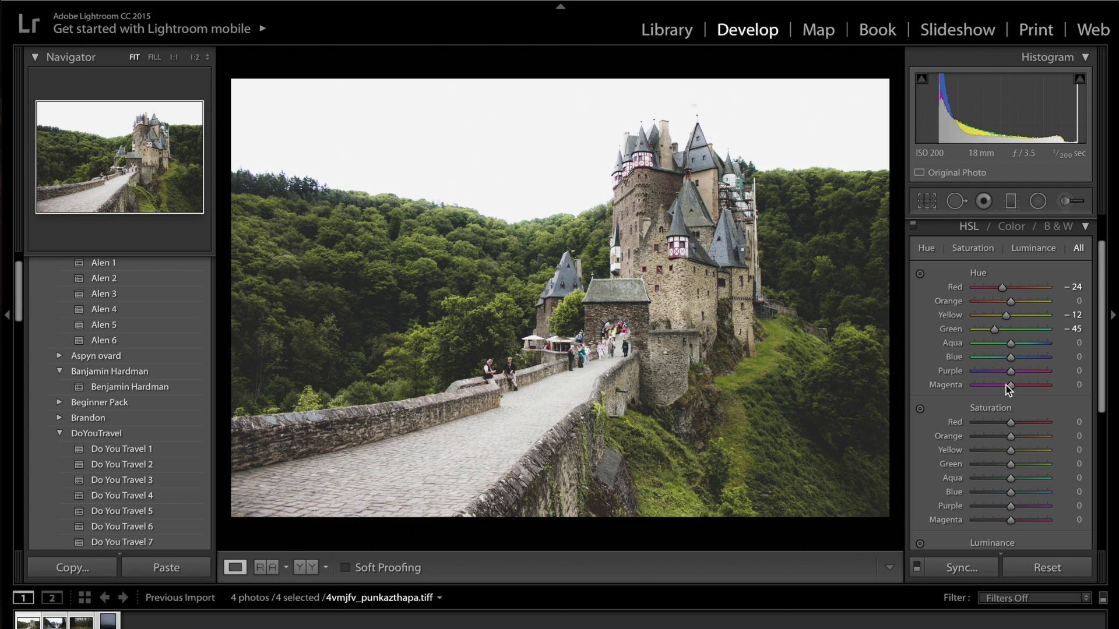
Set HSL hues to Aqua +30, Blue +26, Purple +28 and Magenta +18.
left_click(1023, 345)
left_click_drag(1010, 359, 1020, 359)
left_click_drag(1010, 371, 1077, 371)
left_click(1021, 370)
left_click(1017, 385)
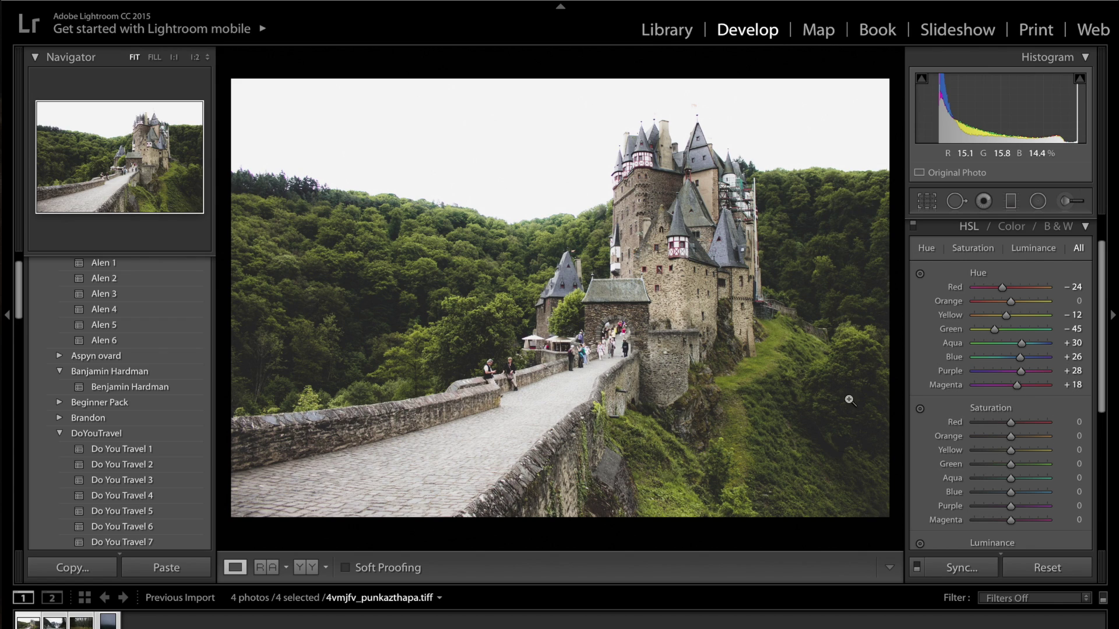
Cut Yellow saturation to −73 and Green saturation to about −32, checking the reference.
left_click(992, 453)
left_click(980, 453)
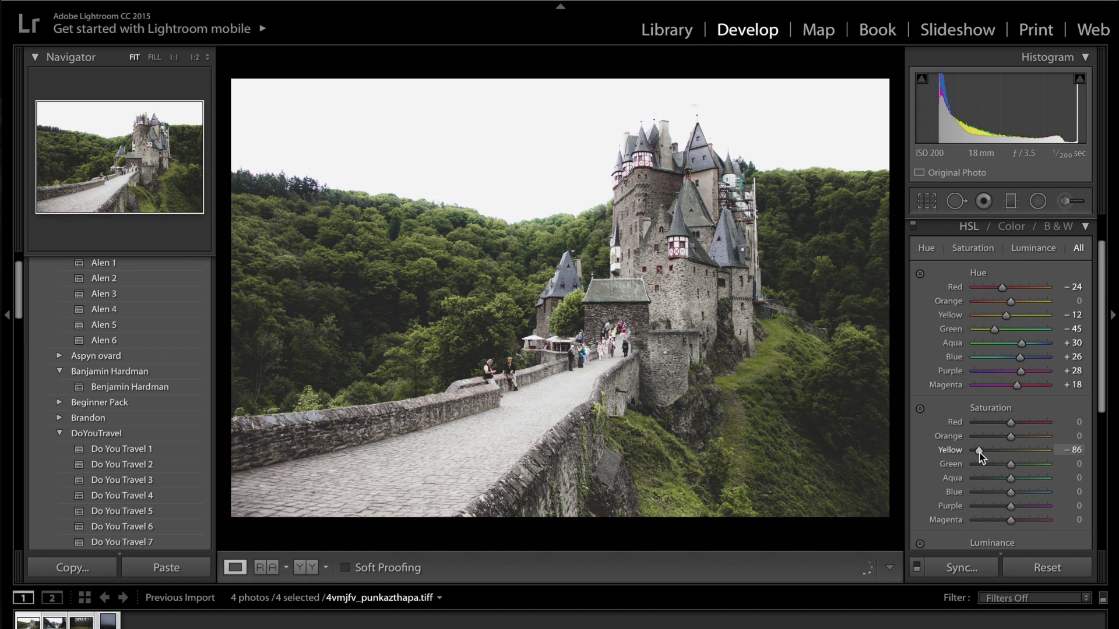
left_click_drag(979, 452, 984, 453)
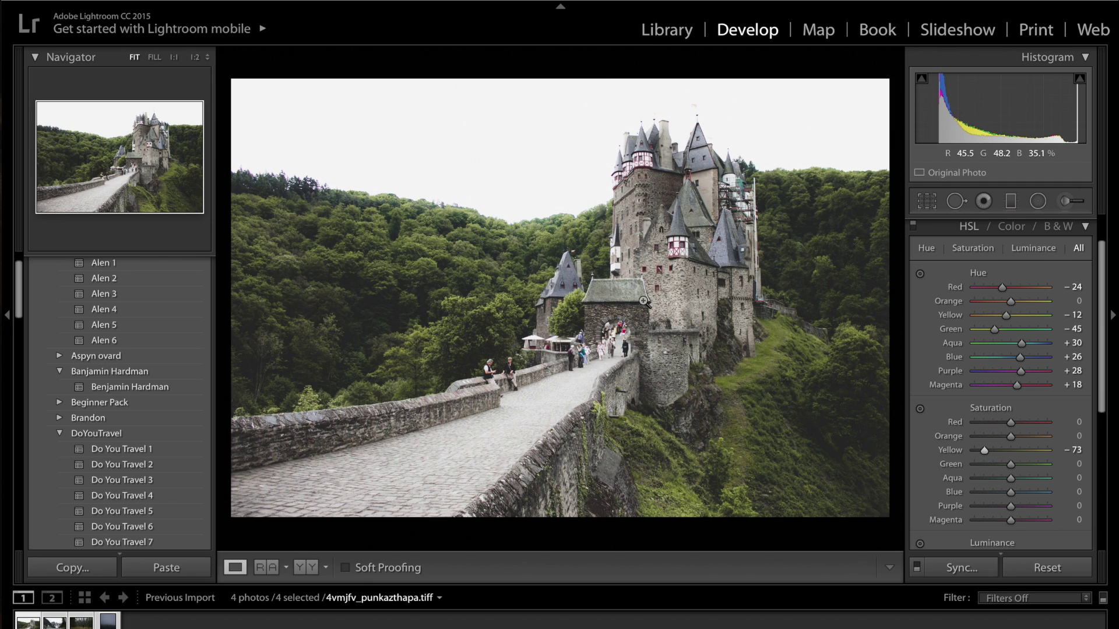
key("ctrl+Right")
left_click_drag(996, 464, 998, 469)
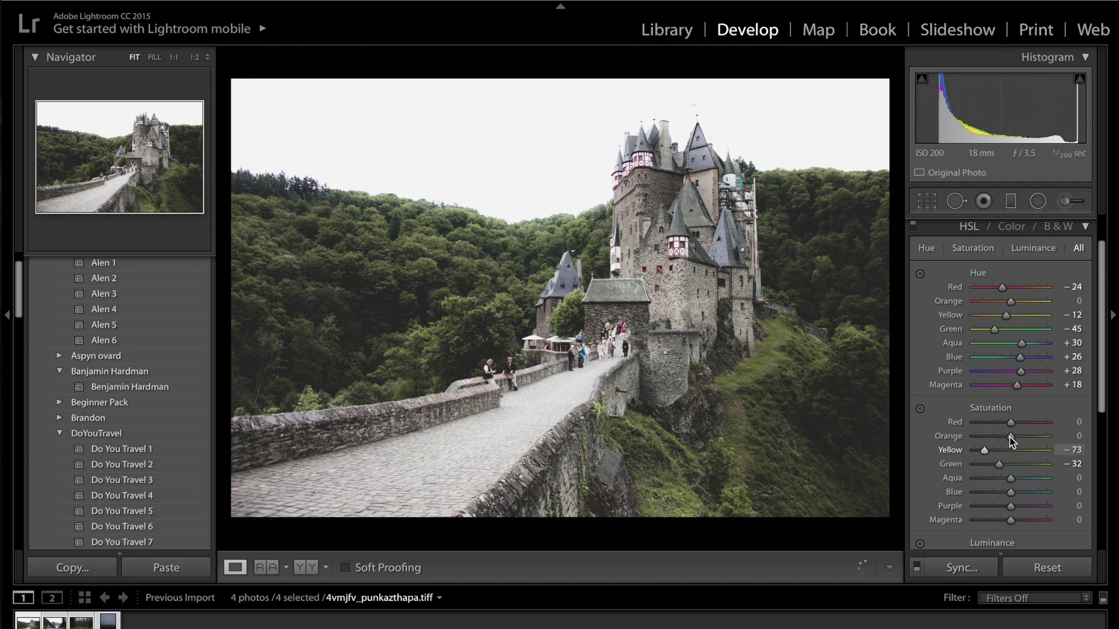
Set saturation Orange +34, Red −54, Blue +30 and Aqua +34.
left_click_drag(1011, 442, 986, 429)
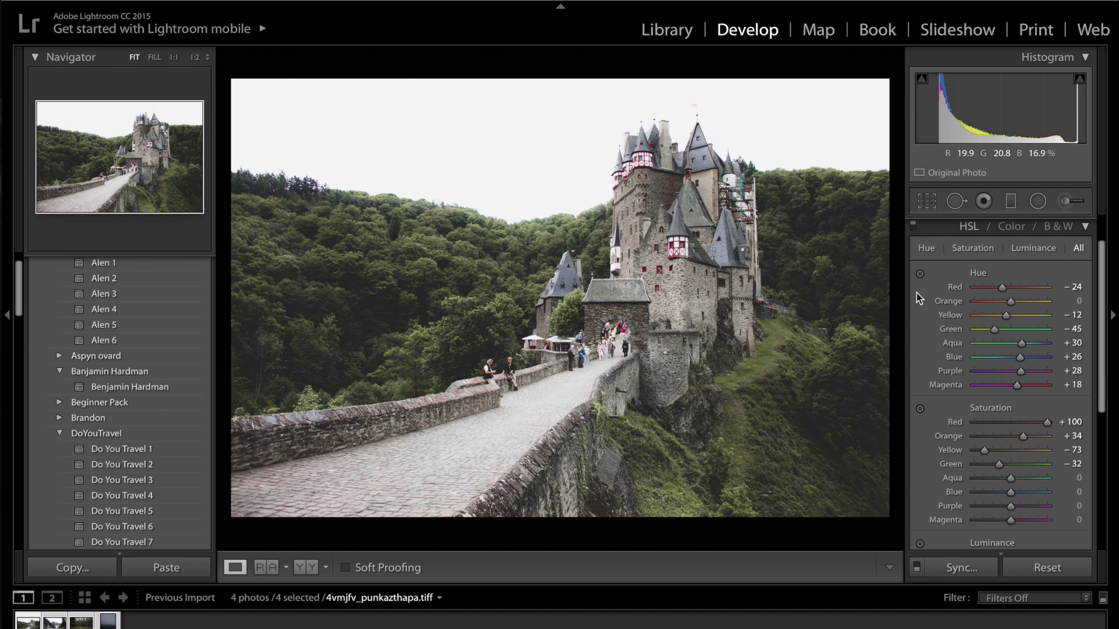
left_click(991, 422)
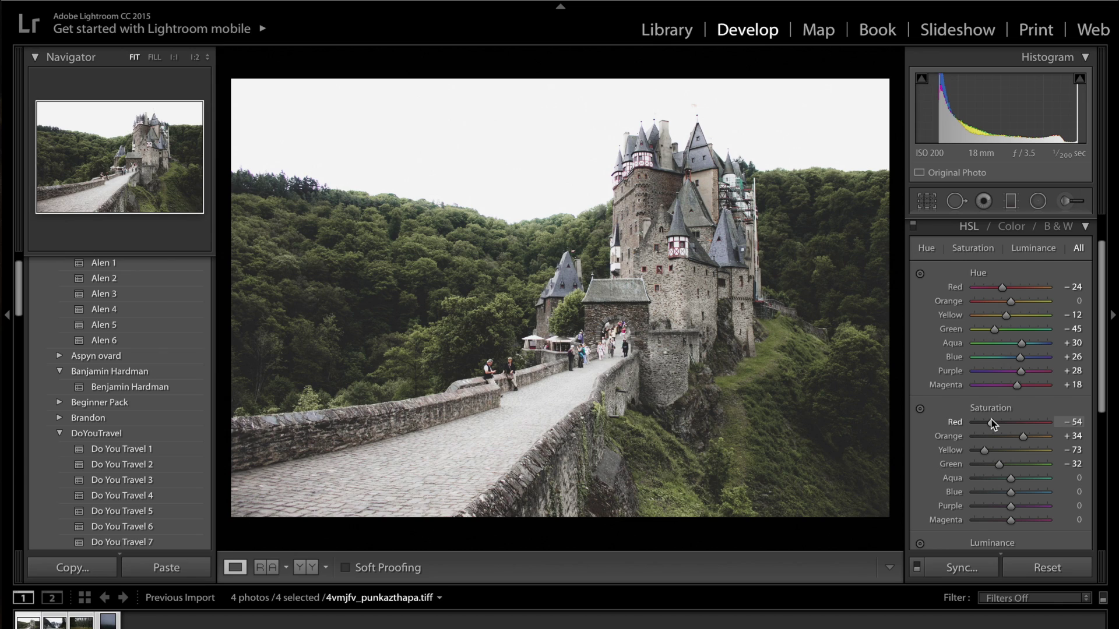
scroll(992, 424, "down", 1)
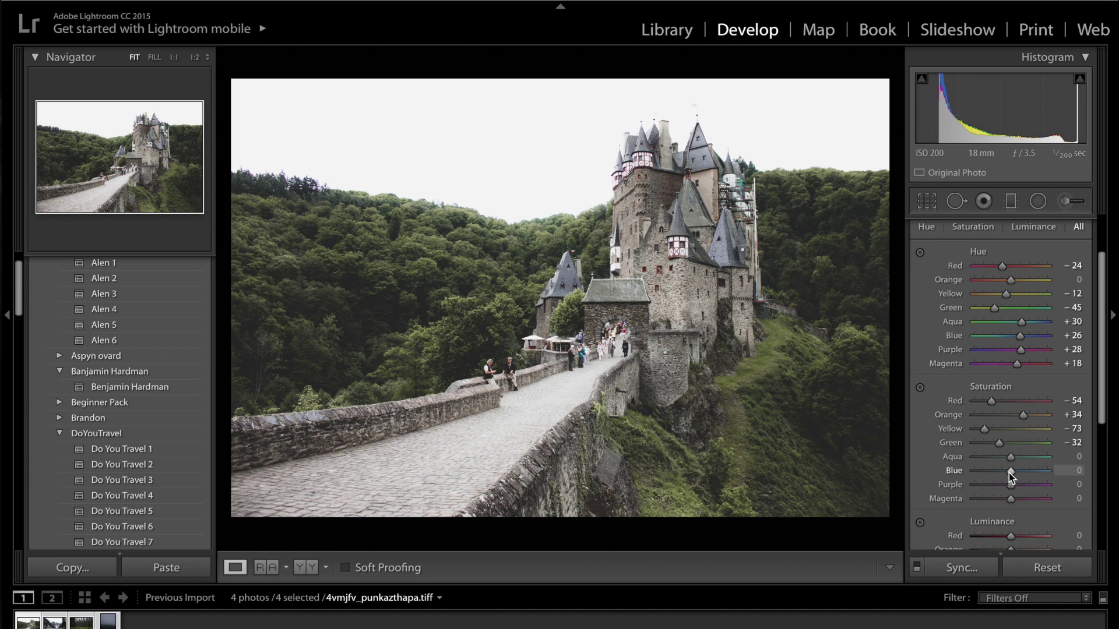
left_click_drag(1011, 471, 1015, 471)
left_click(1021, 472)
left_click_drag(1013, 458, 1024, 462)
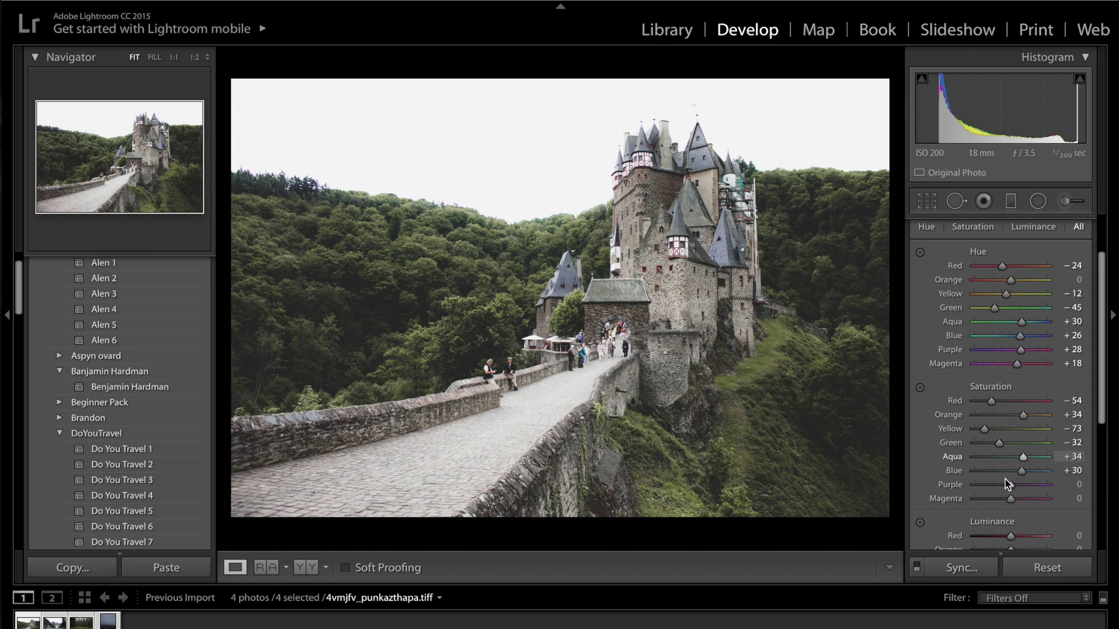
Set HSL luminance to Red +76, Orange −47, Yellow +33 and Green +20.
scroll(1004, 479, "down", 2)
scroll(1003, 479, "down", 1)
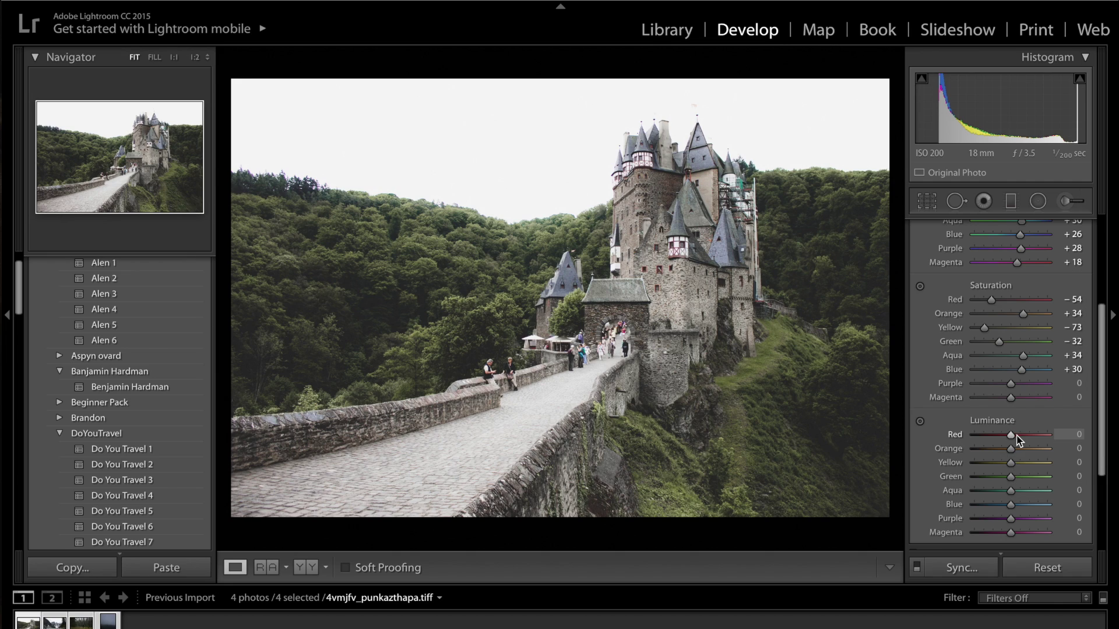
left_click_drag(1010, 436, 1048, 435)
left_click_drag(1043, 435, 990, 485)
scroll(989, 484, "down", 2)
scroll(990, 485, "up", 7)
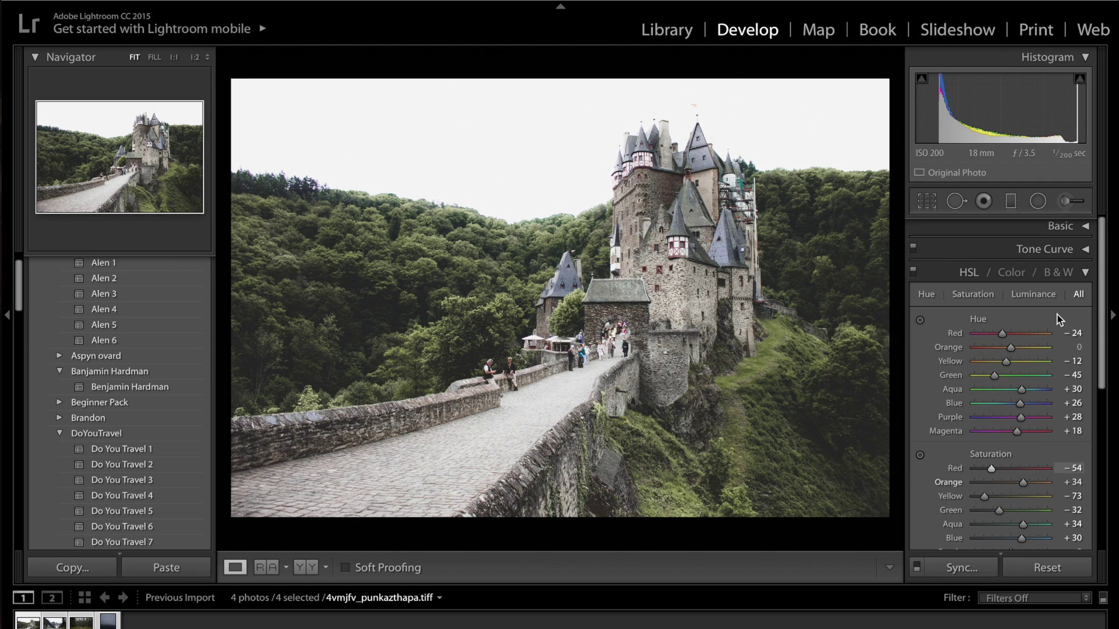
Switch from HSL to Camera Calibration and check the Instagram reference photo.
left_click(1086, 273)
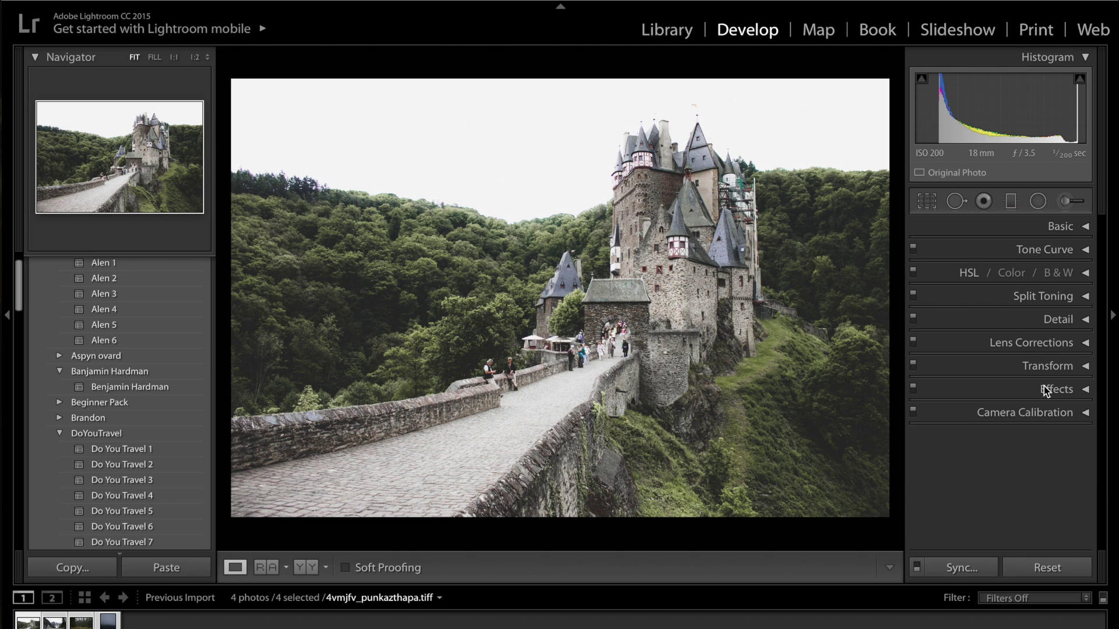
left_click(1042, 414)
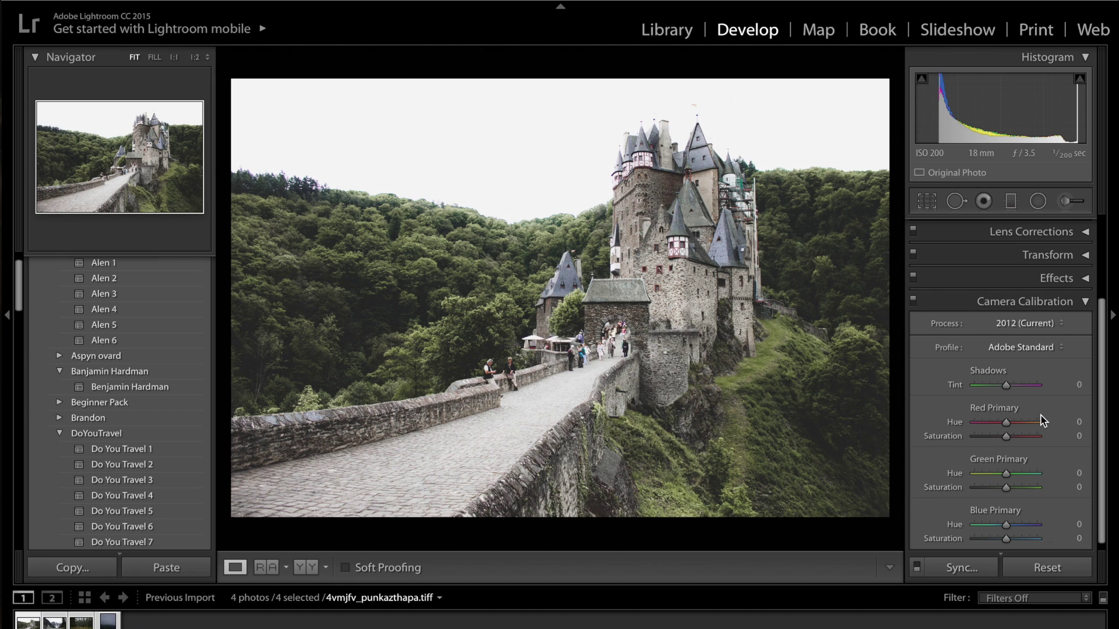
key("super+Tab")
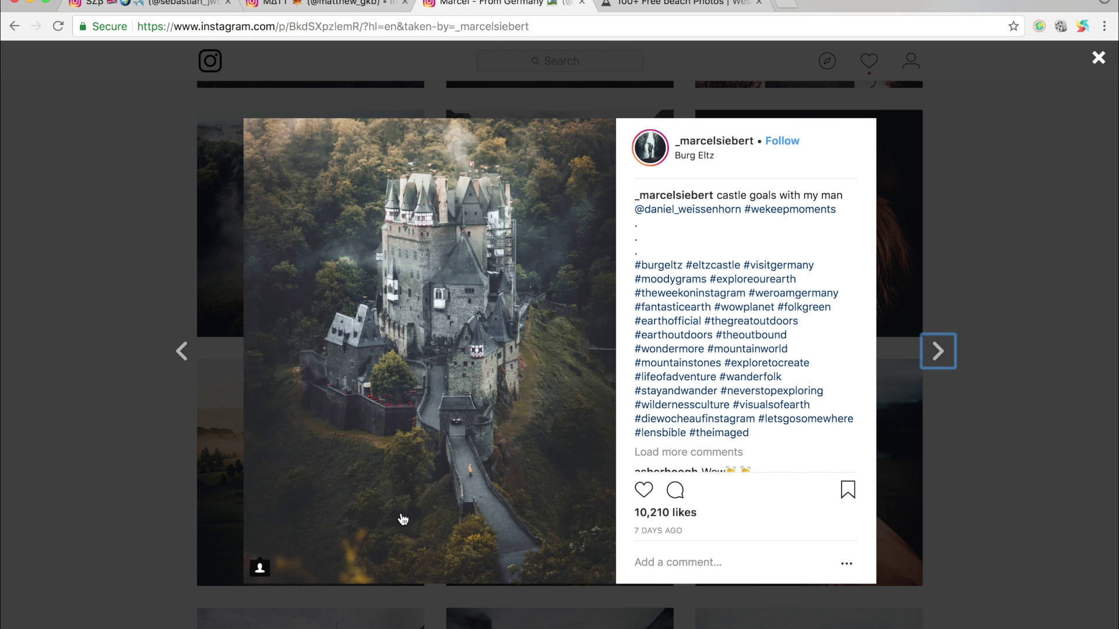
key("super+Tab")
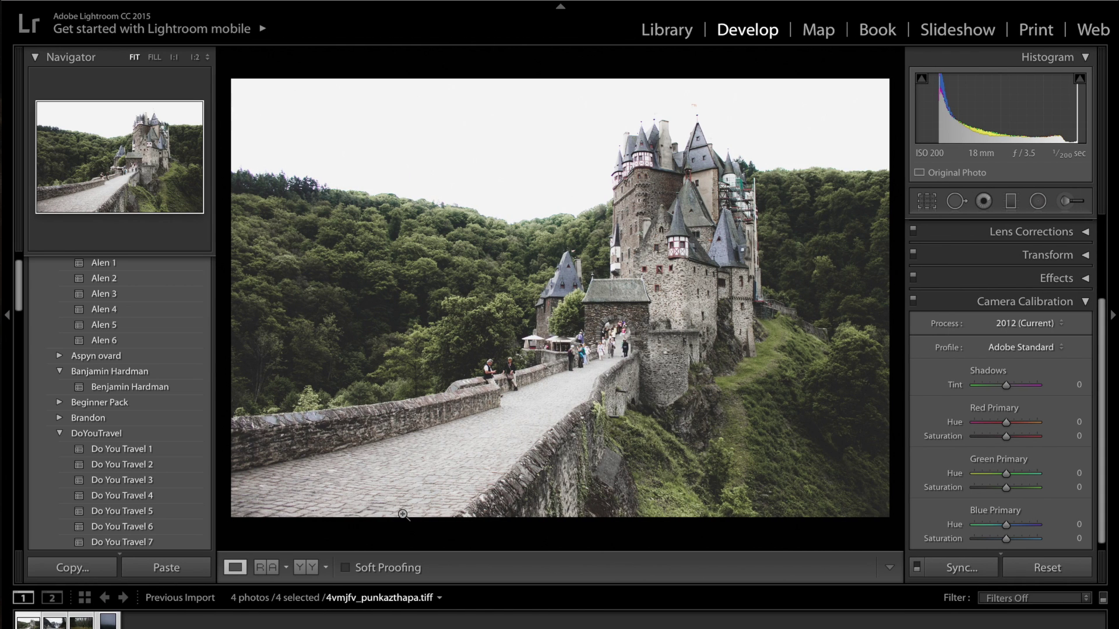
Dial Red Primary to hue +58, saturation +35 and Blue Primary to hue -46, saturation +16.
left_click_drag(1008, 422, 1018, 426)
left_click(993, 526)
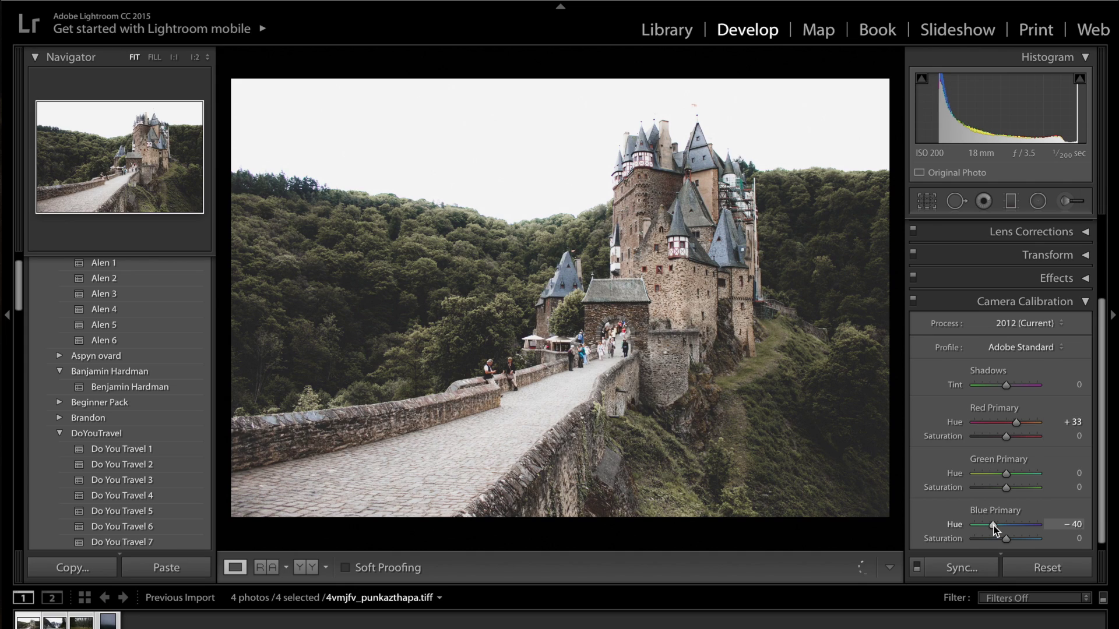
left_click_drag(994, 526, 929, 527)
left_click(1038, 422)
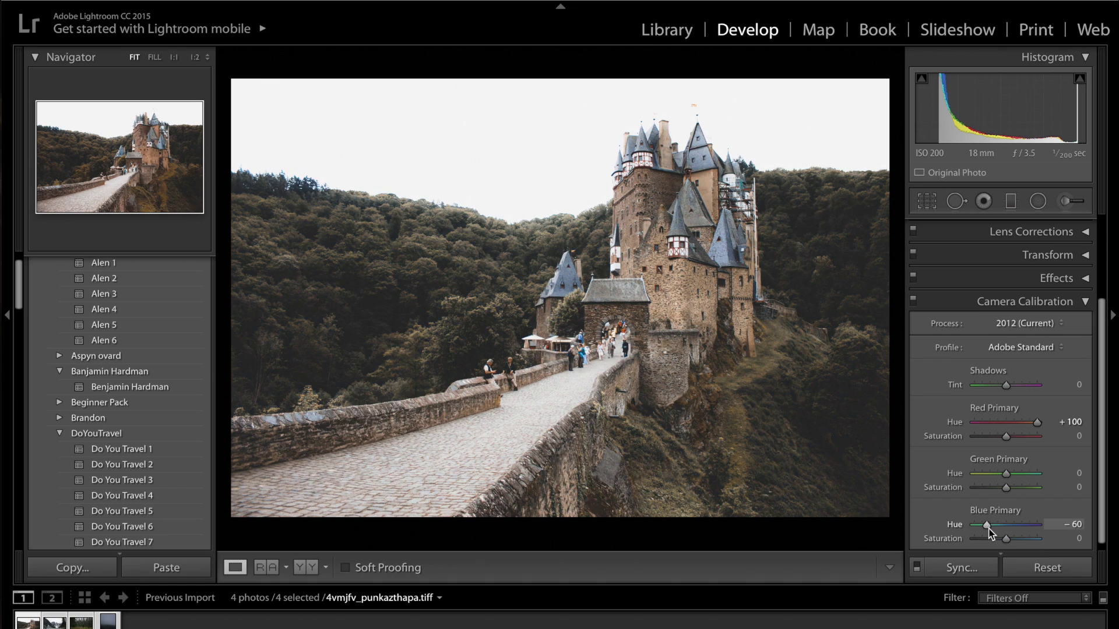
left_click_drag(987, 526, 992, 526)
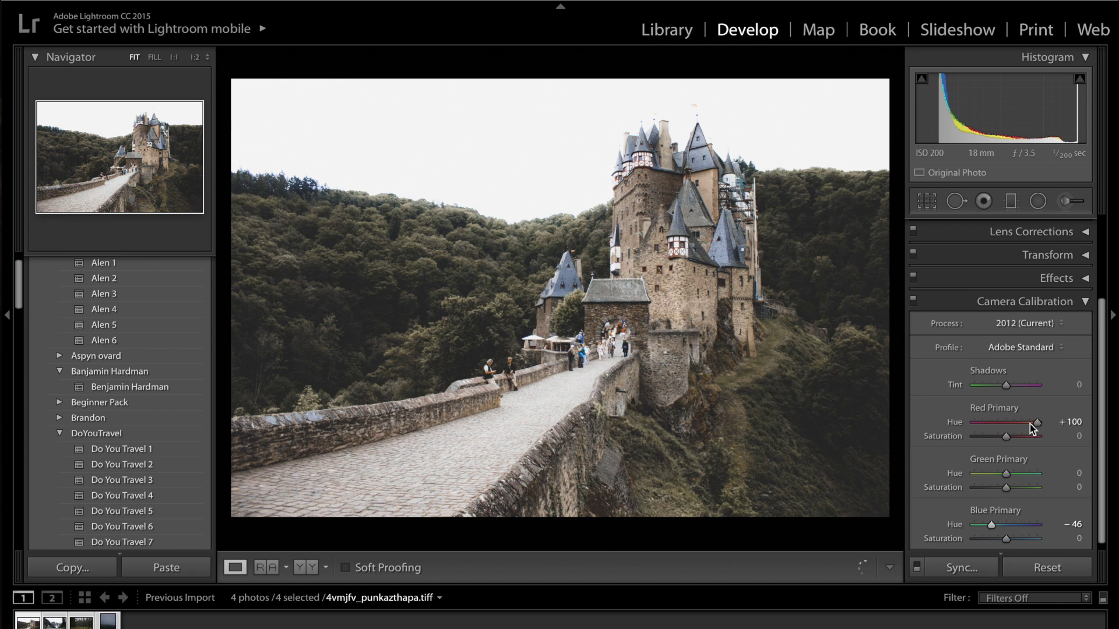
left_click_drag(1029, 424, 1017, 436)
left_click_drag(1019, 538, 1010, 542)
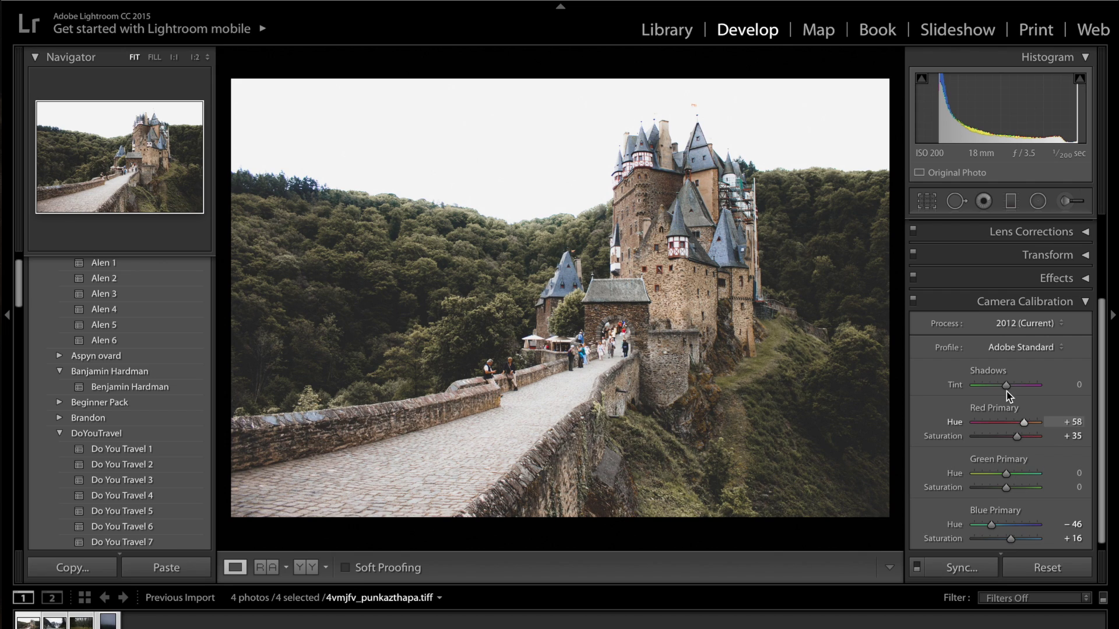
Shift the HSL Green hue to -31.
left_click(1007, 303)
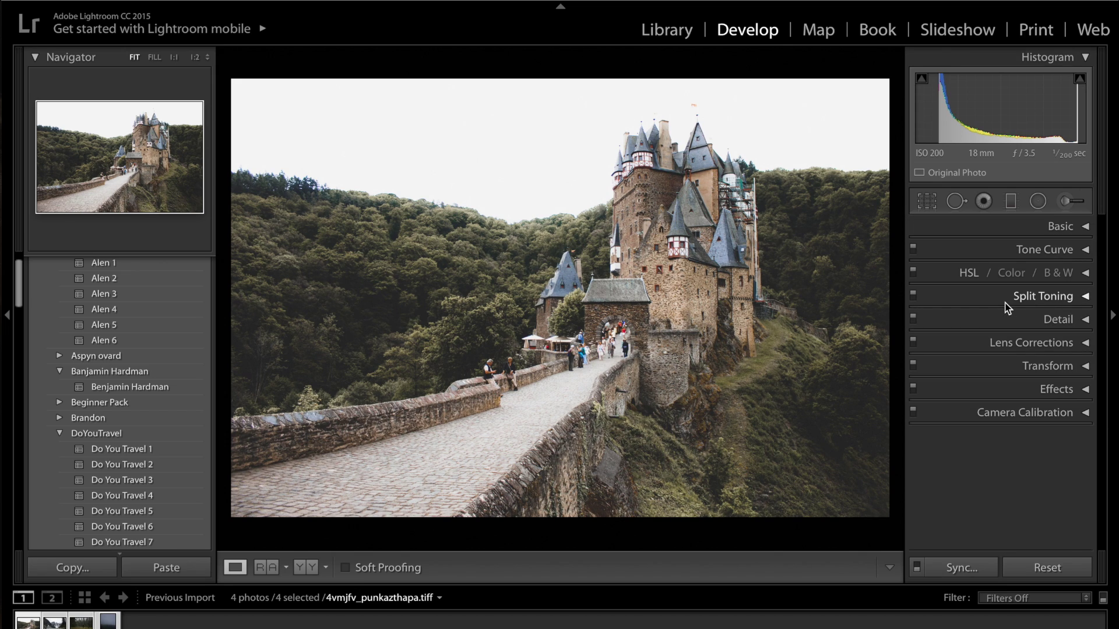
left_click(1084, 274)
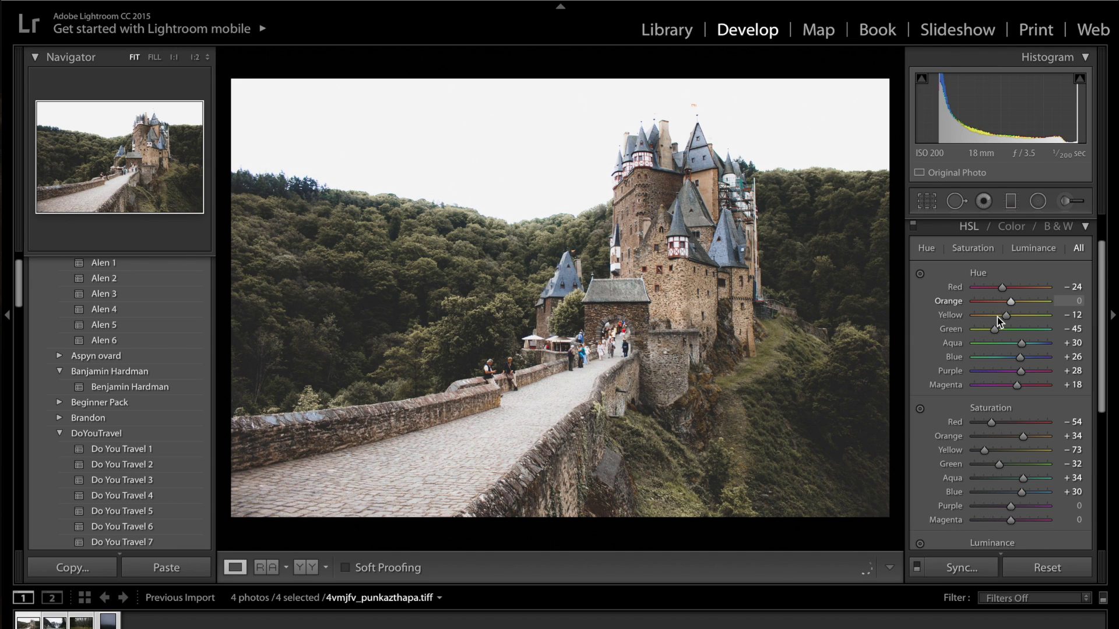
left_click_drag(995, 330, 1002, 331)
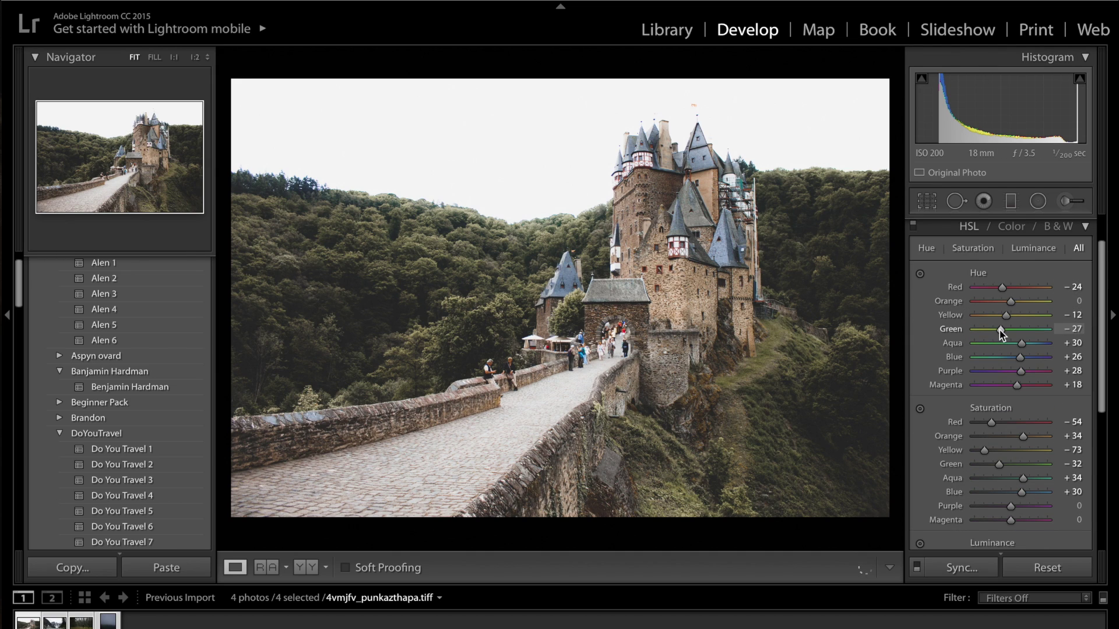
left_click_drag(1000, 330, 998, 329)
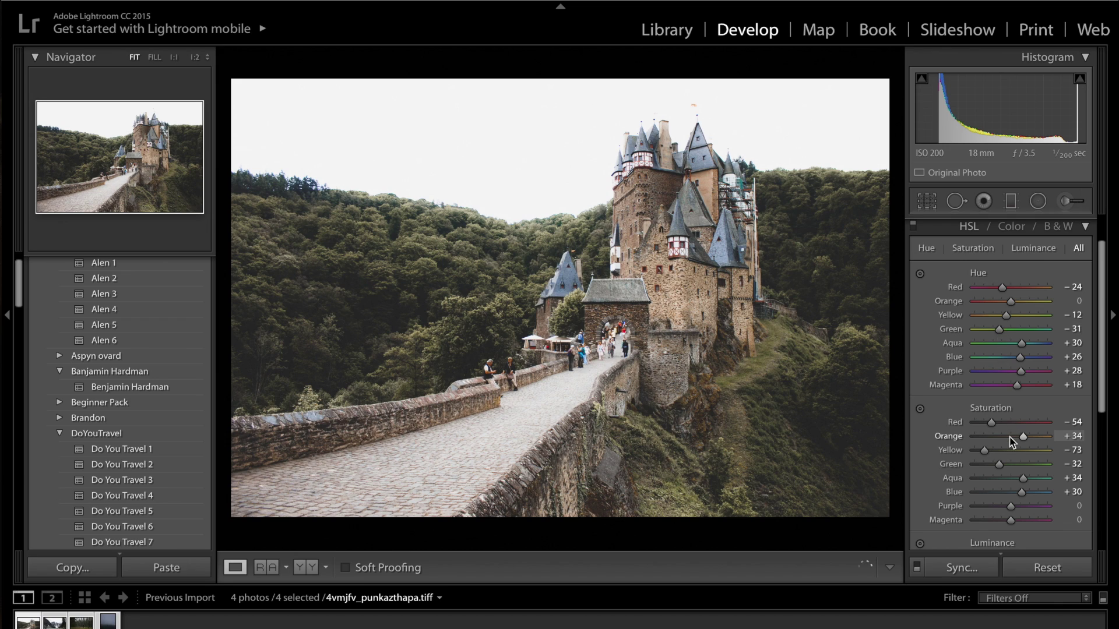
Desaturate Orange to -42, Blue to -34, Aqua to -36 and Red to -23.
left_click(1009, 437)
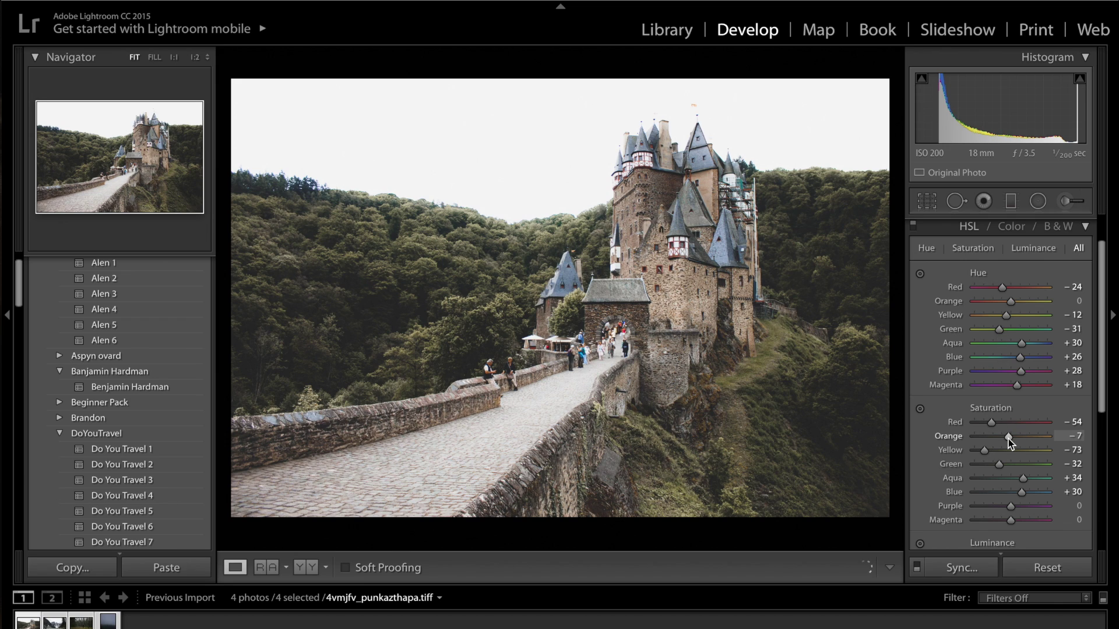
left_click(998, 493)
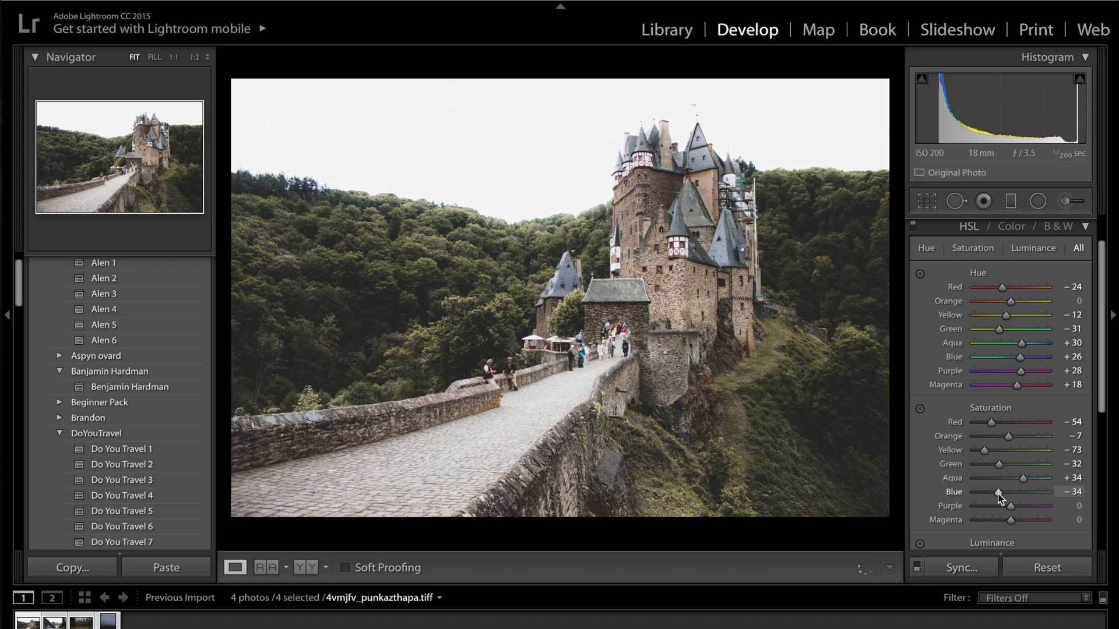
left_click(998, 478)
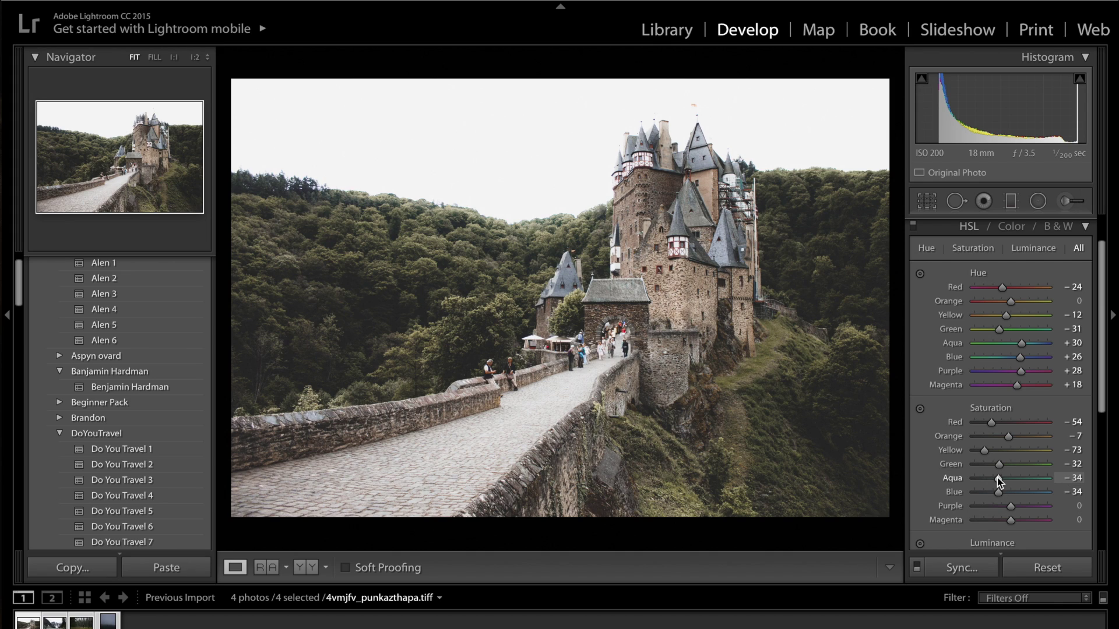
left_click(995, 438)
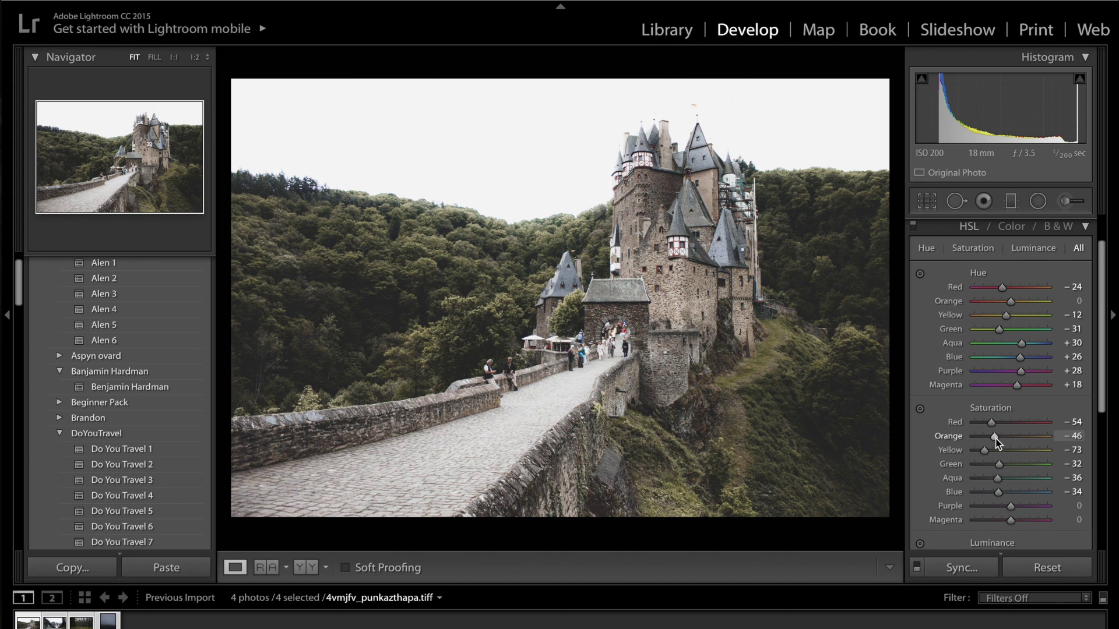
left_click(1002, 422)
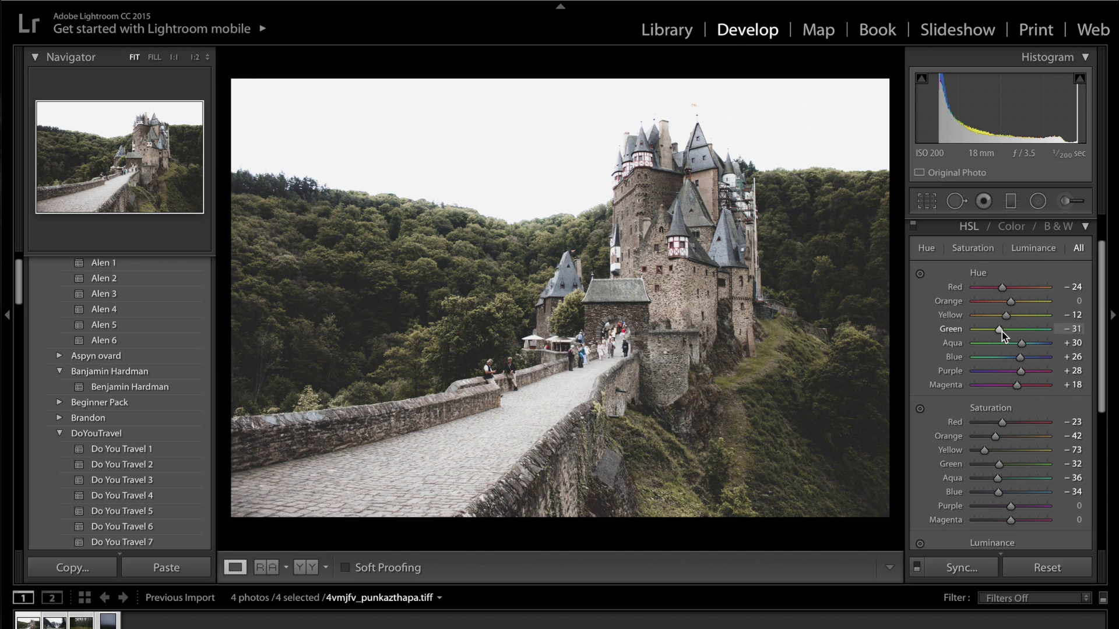
Fine-tune the green and yellow hues, set Yellow saturation to -61 and luminance to +29.
mouse_move(999, 331)
left_mouse_down()
mouse_move(987, 331)
mouse_move(1006, 337)
left_mouse_up()
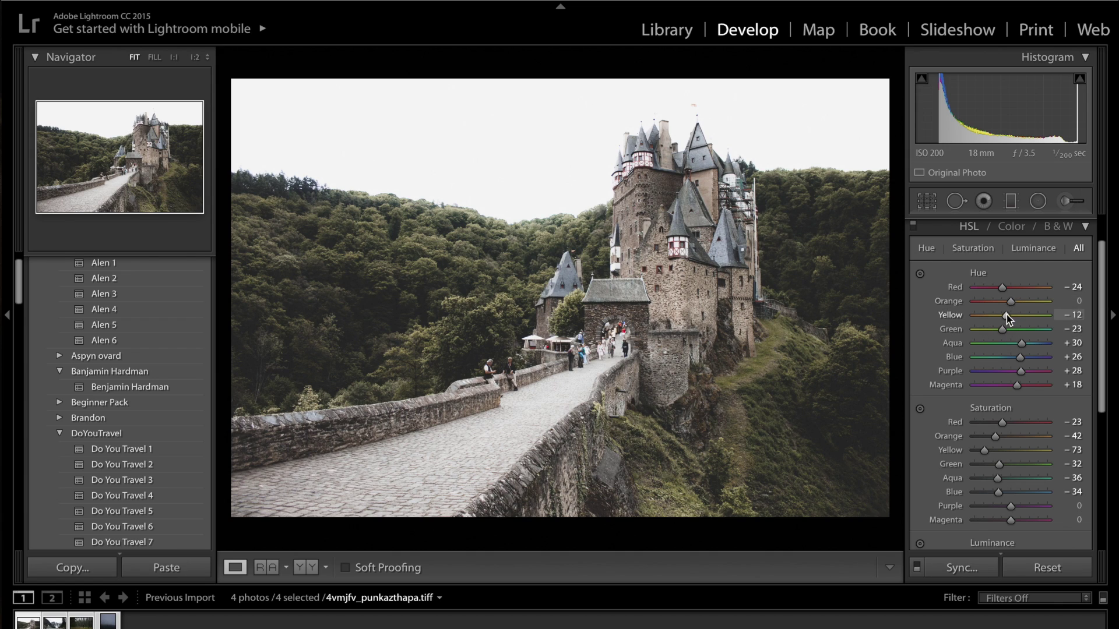
left_click_drag(1006, 315, 1010, 319)
key("super+Tab")
key("super+Tab")
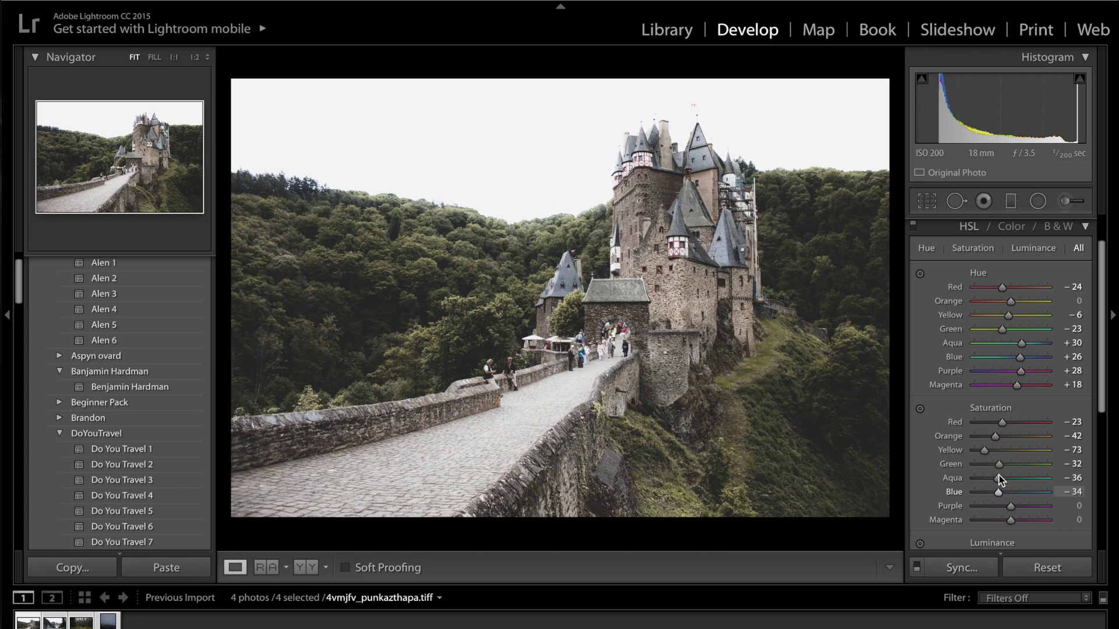
mouse_move(985, 451)
left_mouse_down()
mouse_move(1012, 452)
mouse_move(988, 451)
left_mouse_up()
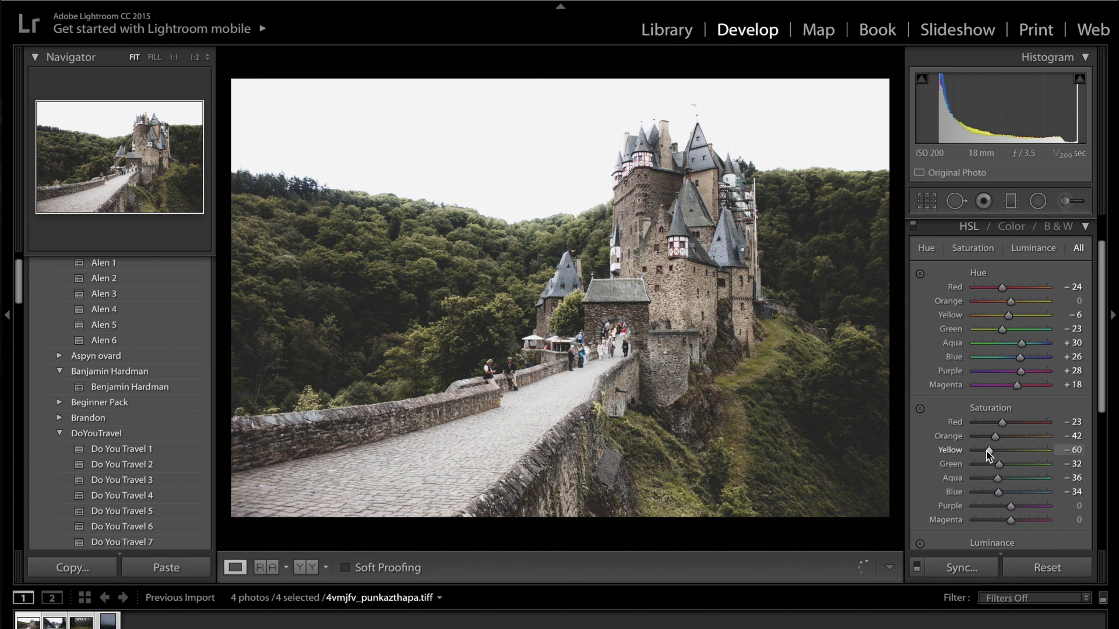
scroll(991, 456, "down", 3)
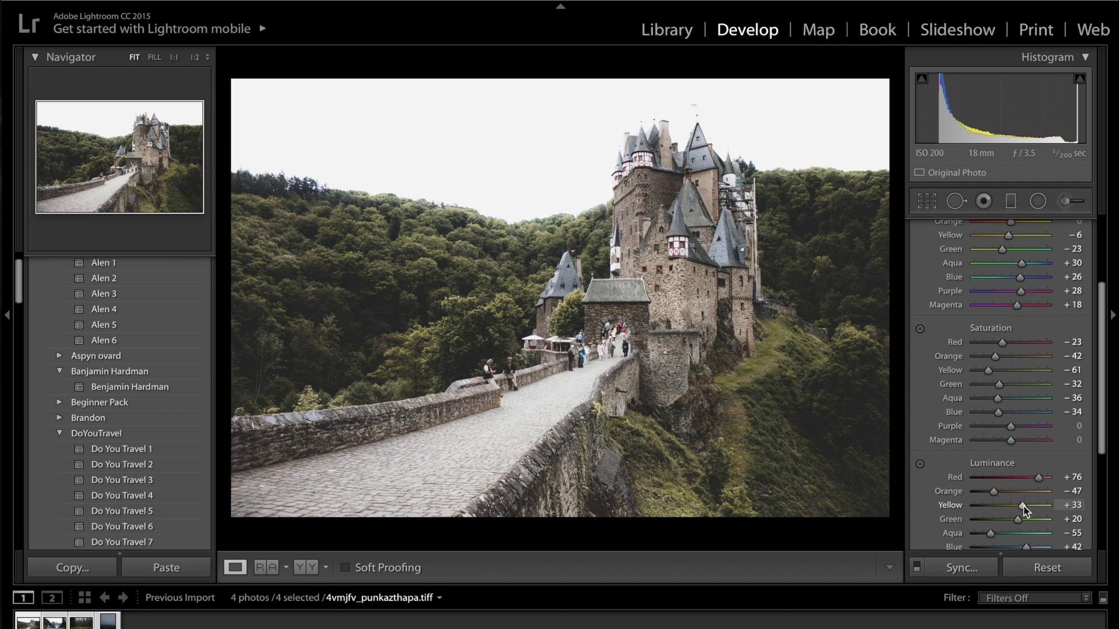
mouse_move(1025, 510)
left_mouse_down()
mouse_move(1013, 511)
mouse_move(1023, 507)
left_mouse_up()
Compare the muted-colour grade against the unedited original.
key("backslash")
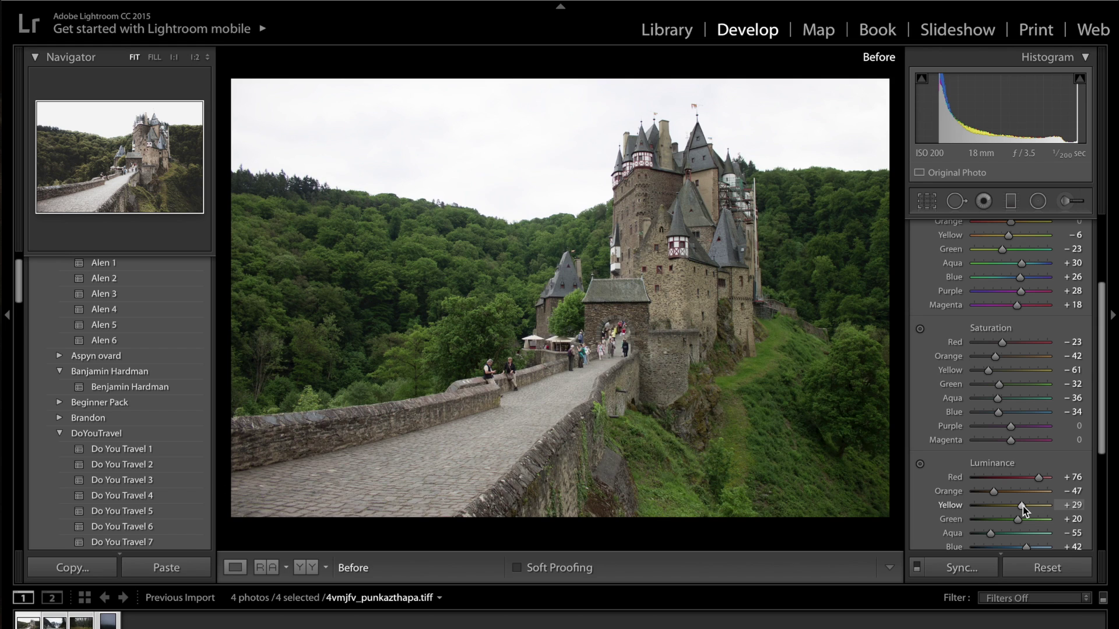
key("backslash")
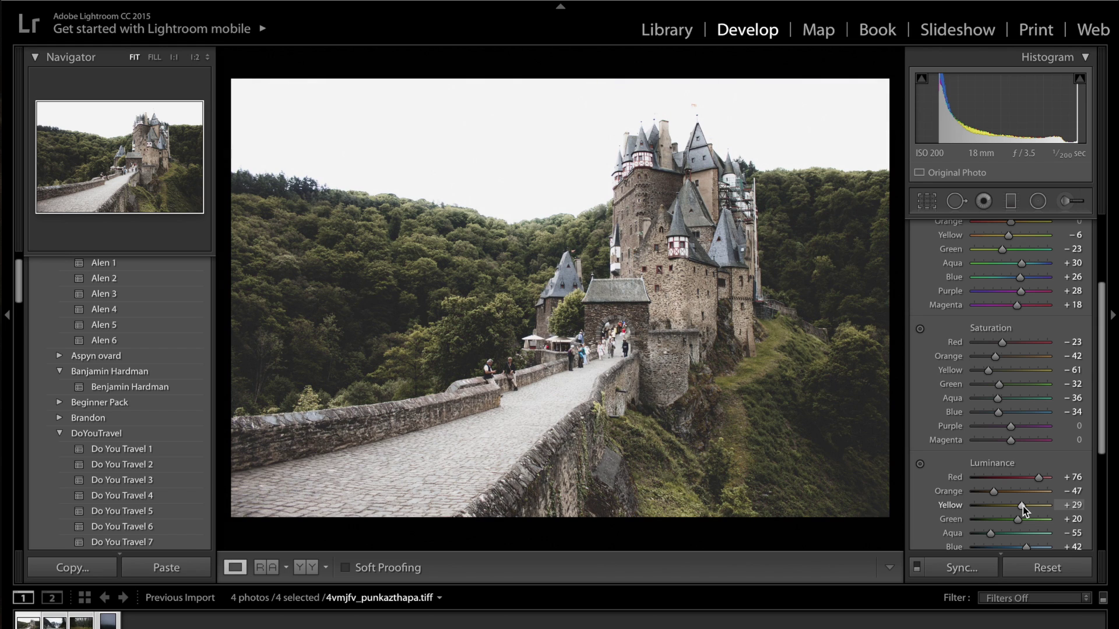
key("backslash")
key("backslash")
scroll(1081, 260, "up", 3)
Tint the split-toning highlights warm at hue 45, saturation 12.
left_click(1082, 261)
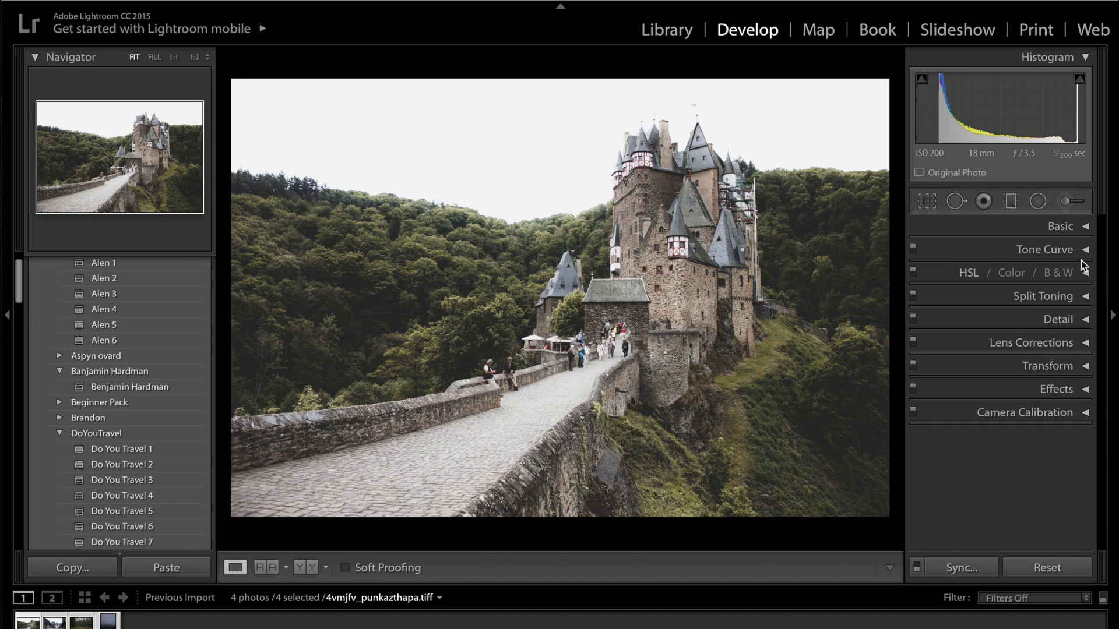
left_click(1037, 298)
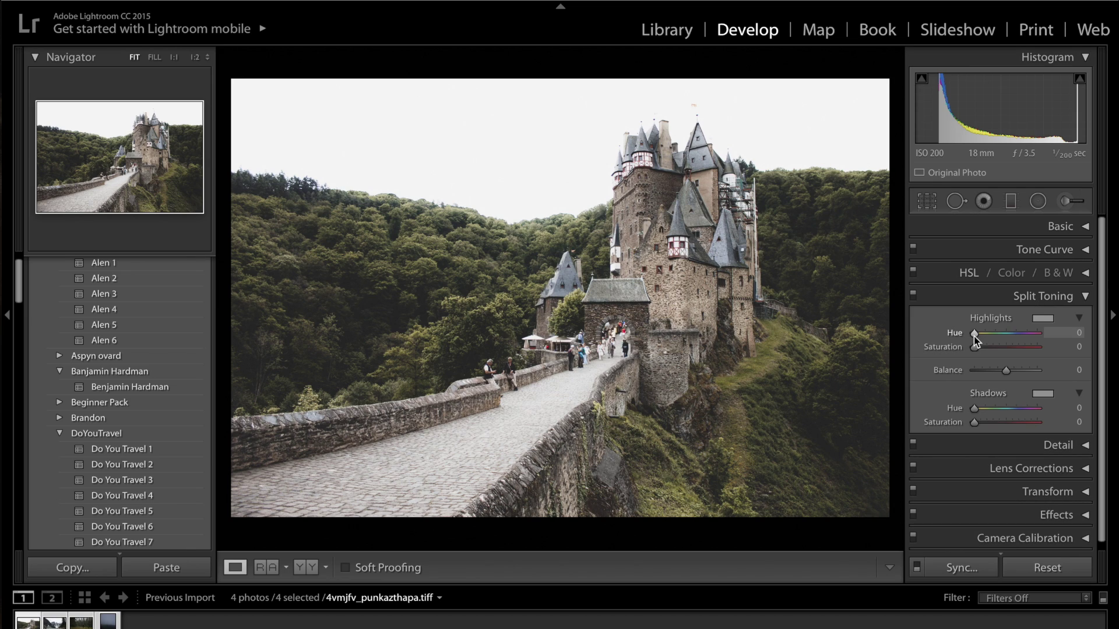
mouse_move(974, 333)
left_mouse_down()
mouse_move(1015, 342)
mouse_move(982, 335)
left_mouse_up()
left_click_drag(974, 347, 984, 350)
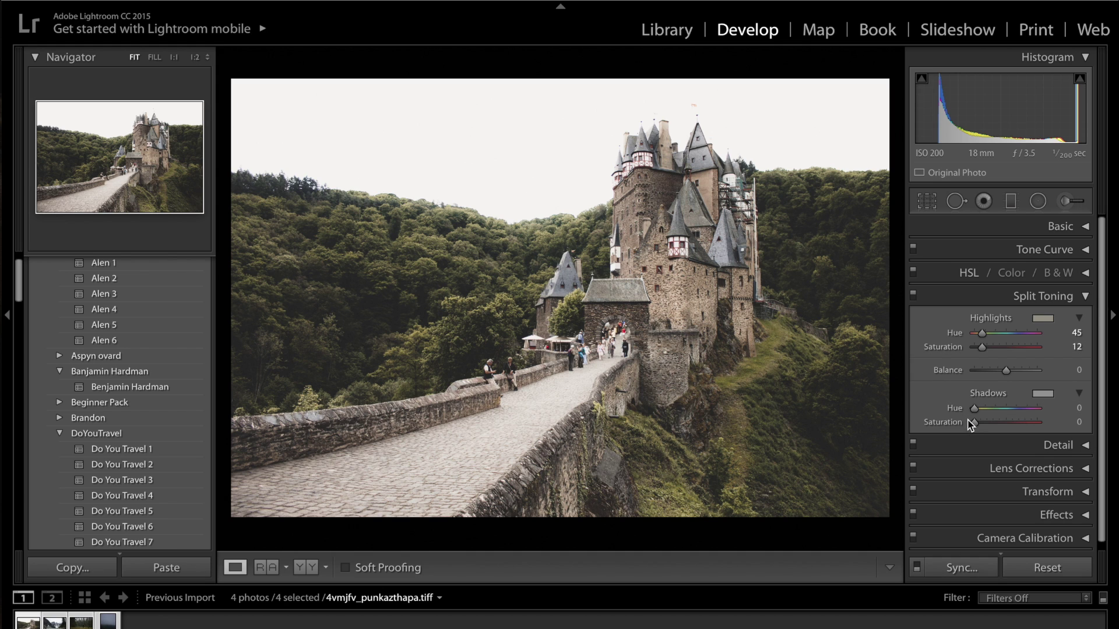
Tint the shadows teal at hue 169, saturation 13, and compare with the original.
key("alt")
mouse_move(978, 408)
left_mouse_down()
mouse_move(1003, 408)
mouse_move(982, 424)
left_mouse_up()
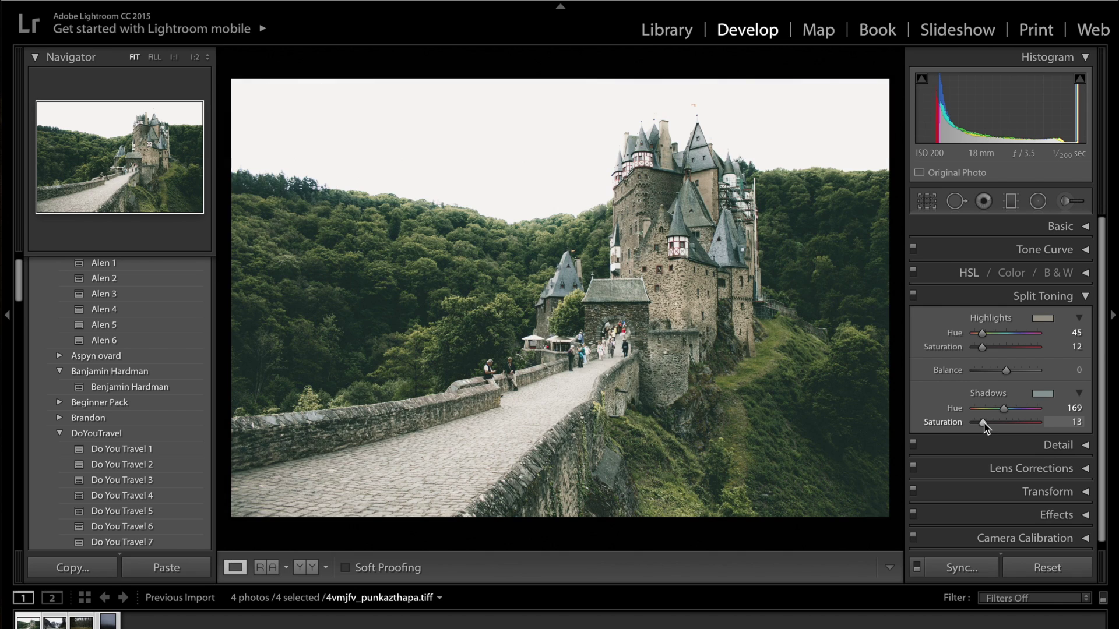
key("backslash")
key("backslash")
Lower Highlights to +27 and sync the grade to the other selected photos.
left_click(1034, 233)
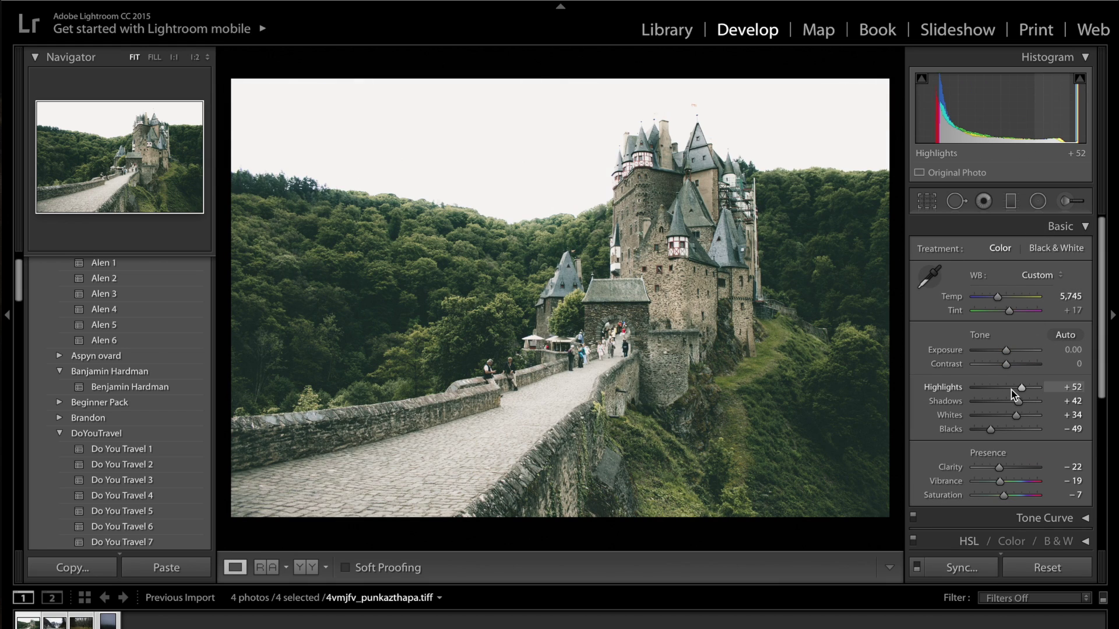
left_click(1012, 388)
left_click_drag(1008, 389, 1014, 390)
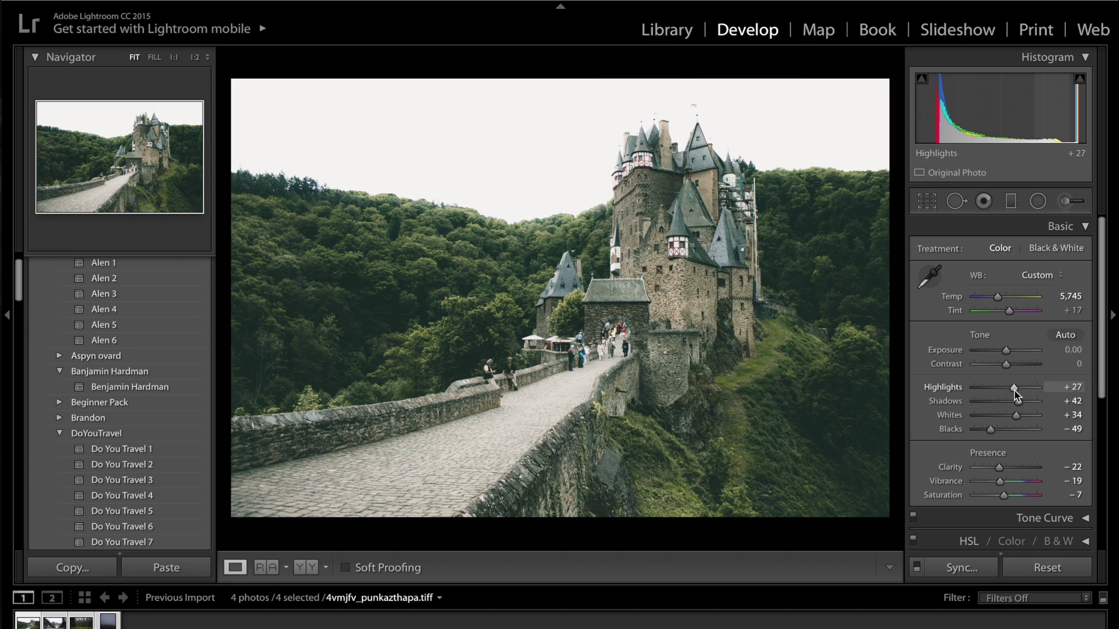
left_click(987, 569, "alt")
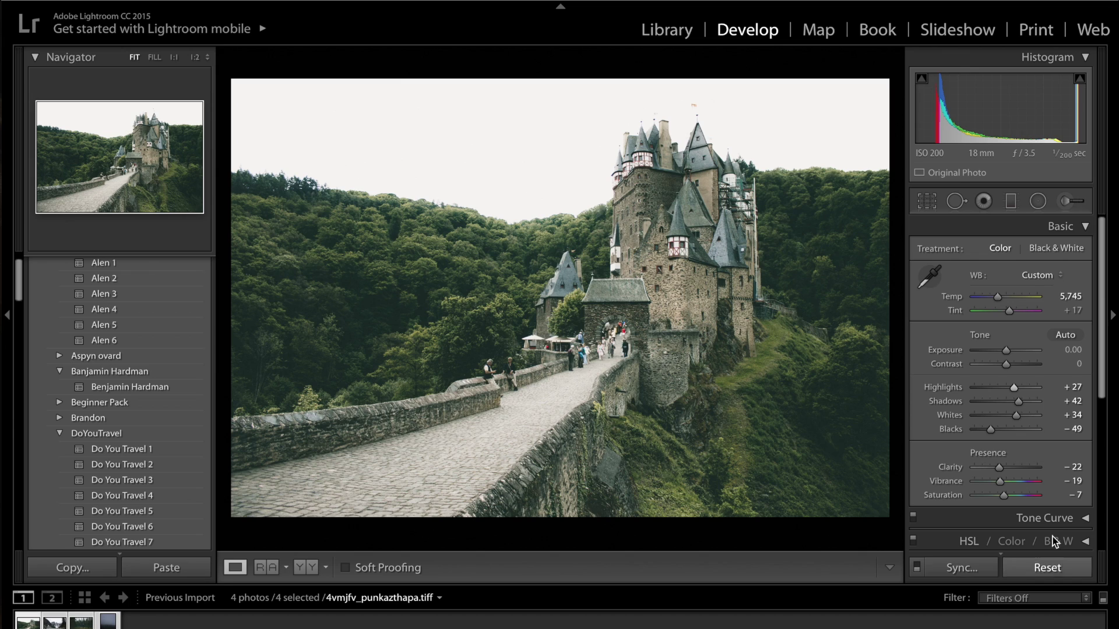
Set the white balance Tint to +23.
left_click(1054, 520)
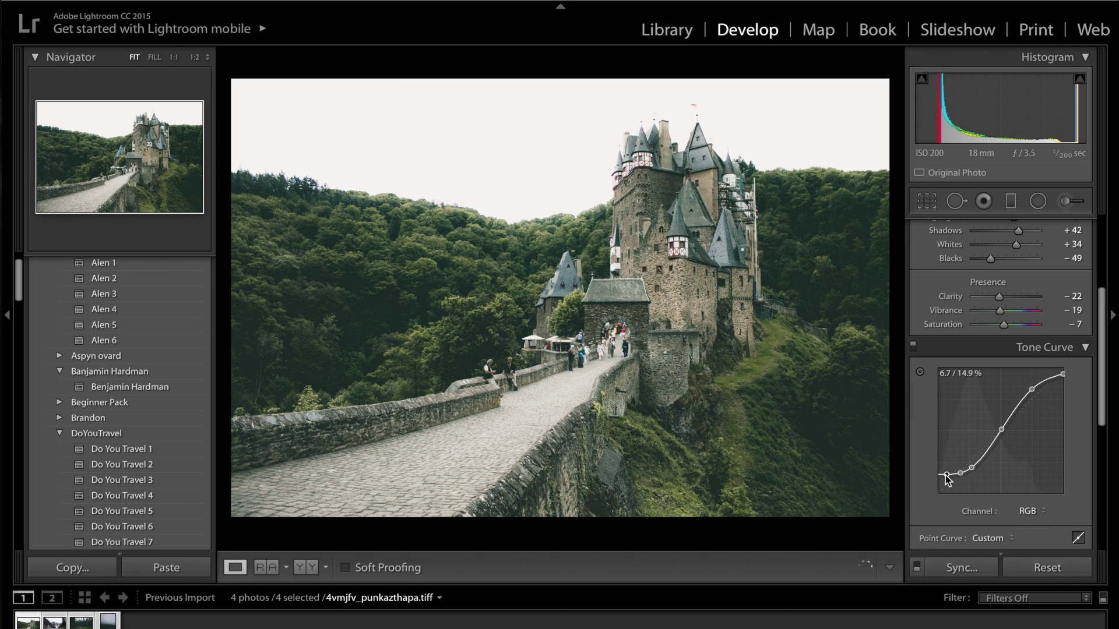
scroll(956, 454, "up", 3)
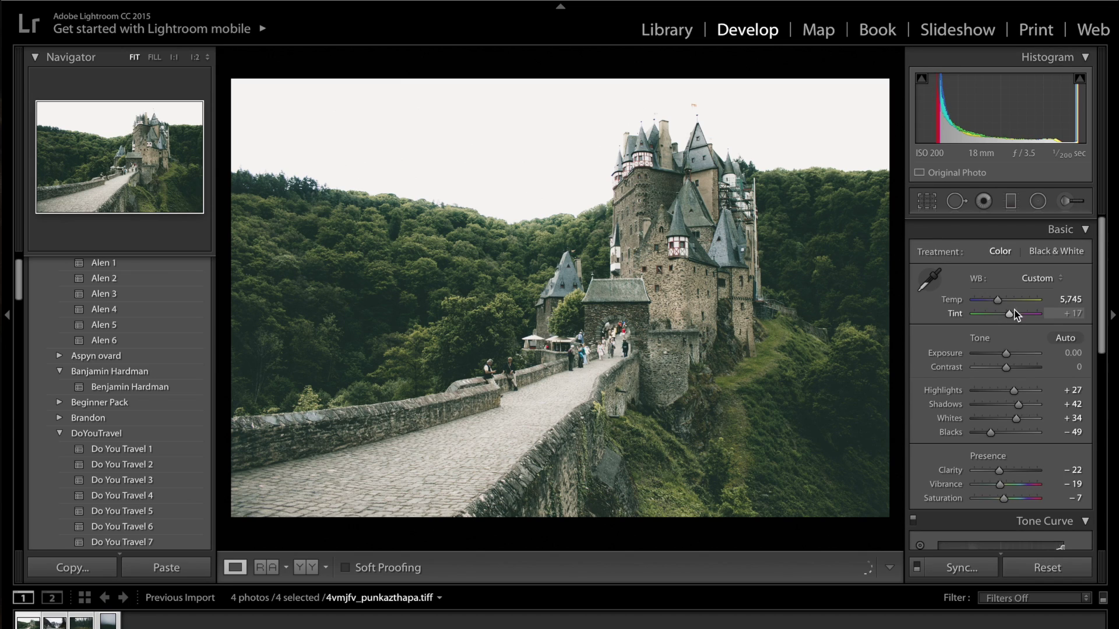
left_click(1076, 311)
type("23")
key("Return")
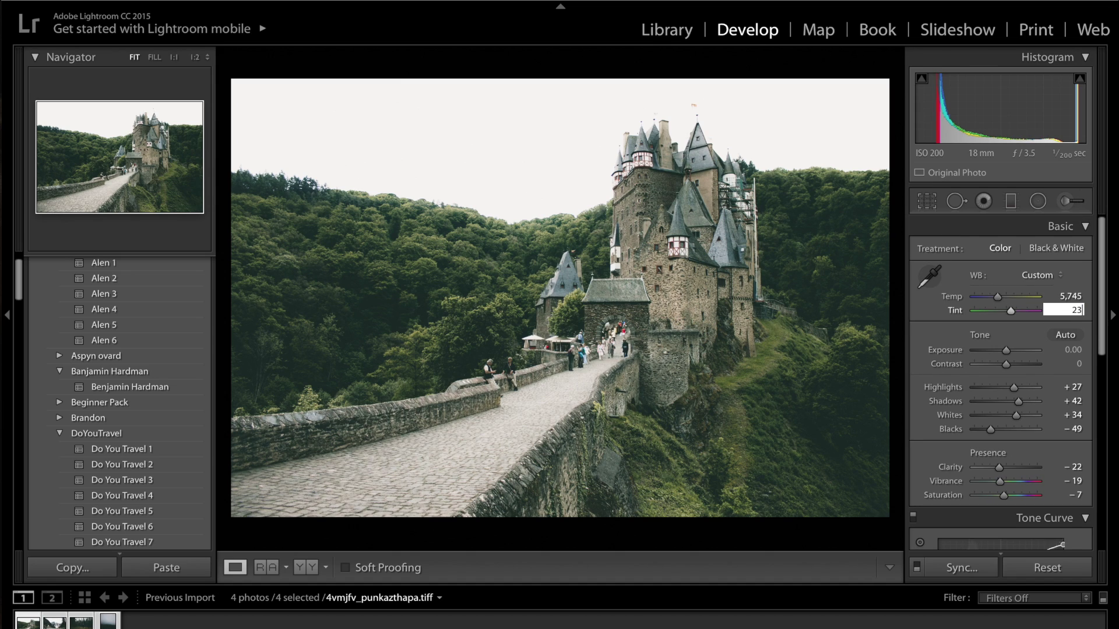
left_click(54, 622)
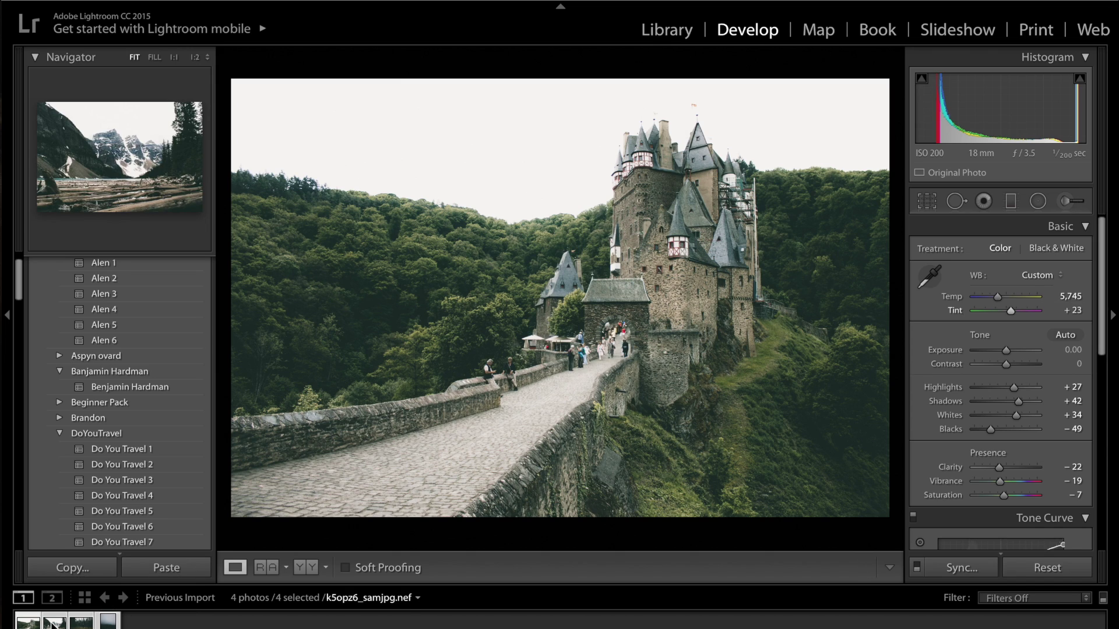
Compare the mountain photo's synced grade with its original.
left_click(53, 623)
key("backslash")
key("backslash")
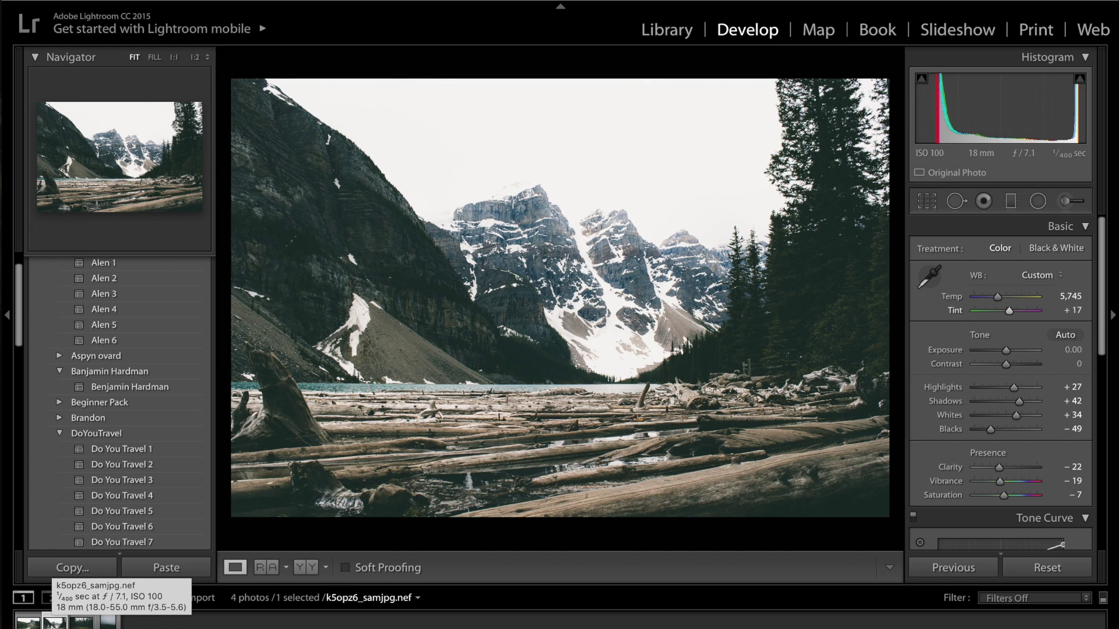
key("Right")
key("backslash")
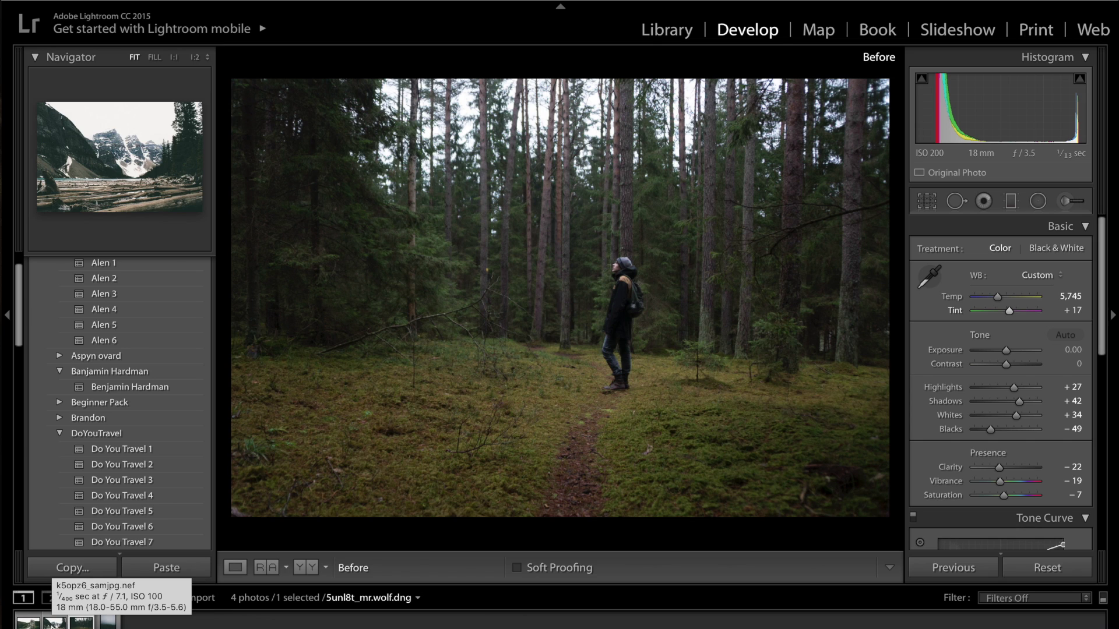
Lift the forest photo's Blacks to -37, compare with its original, then return to the castle.
key("backslash")
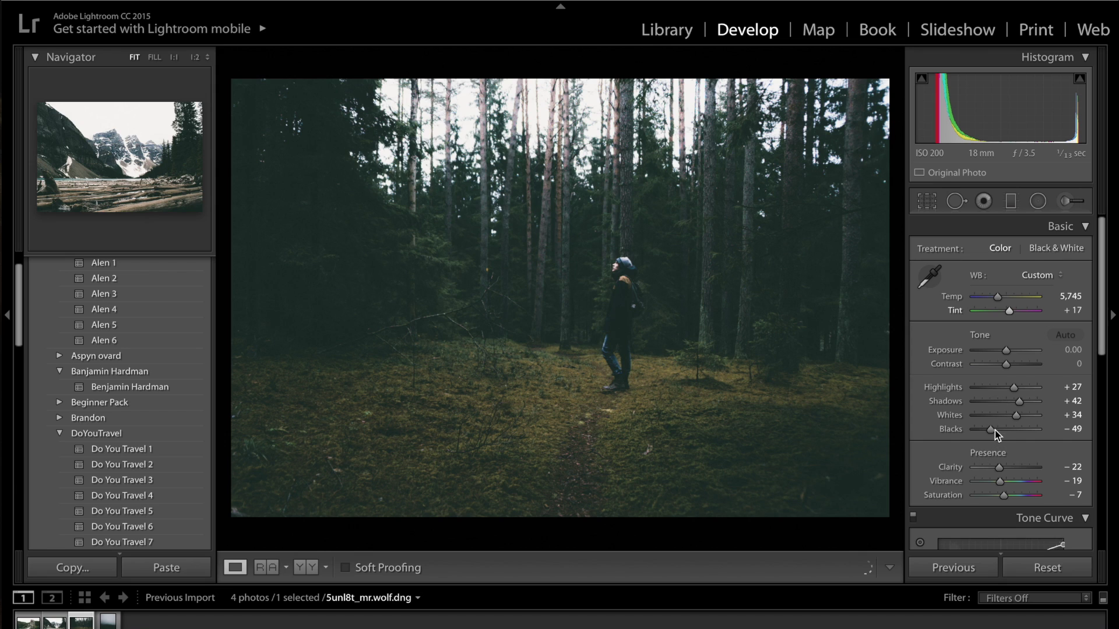
left_click_drag(995, 430, 1034, 400)
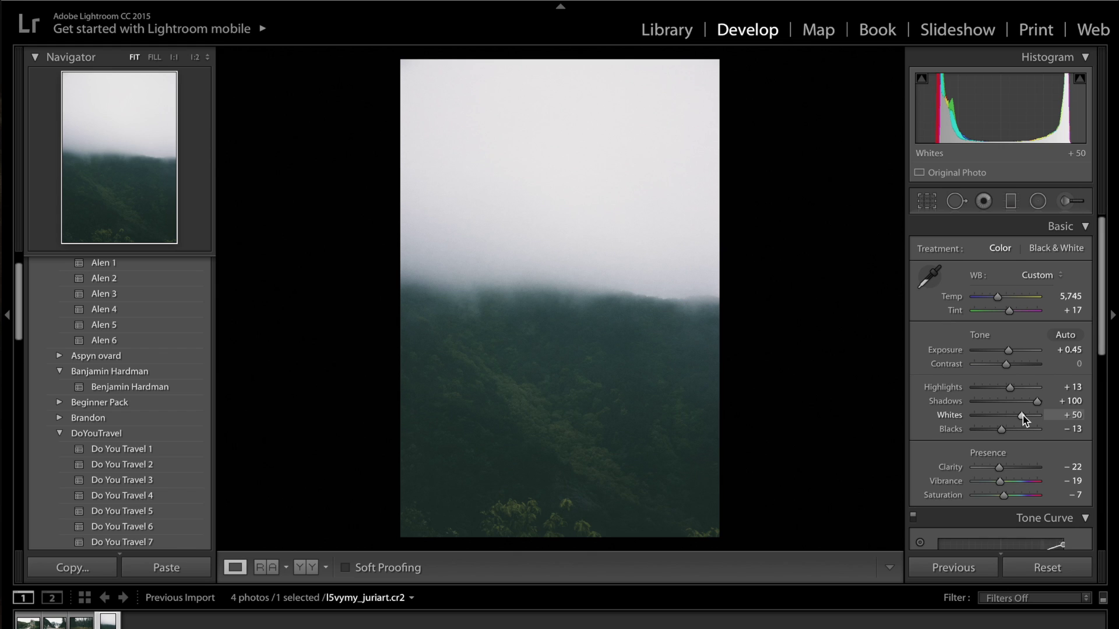
key("backslash")
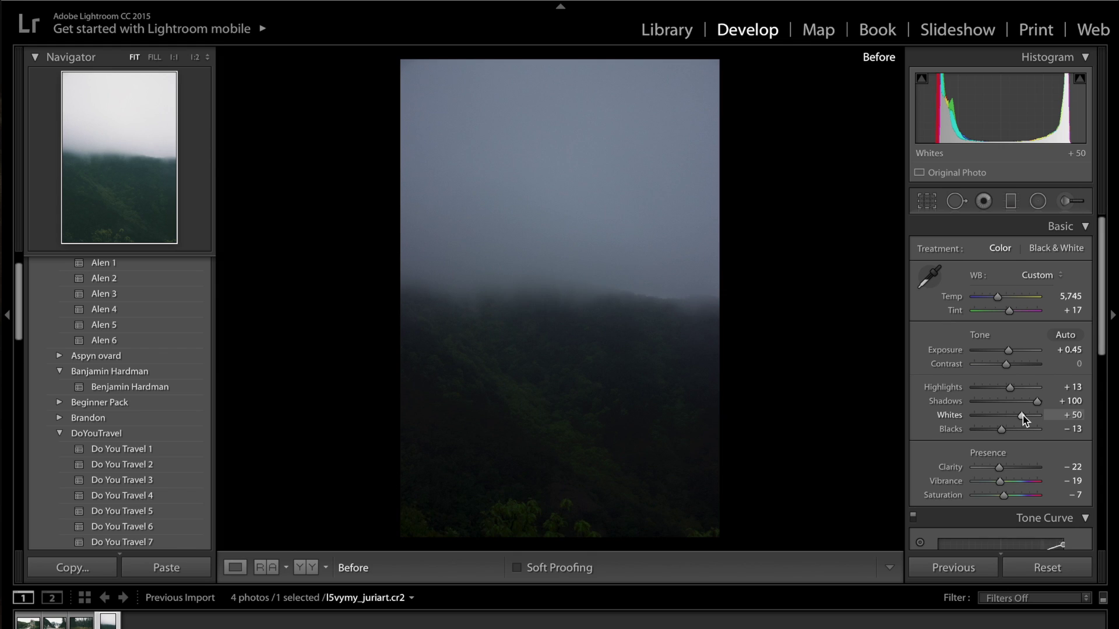
key("backslash")
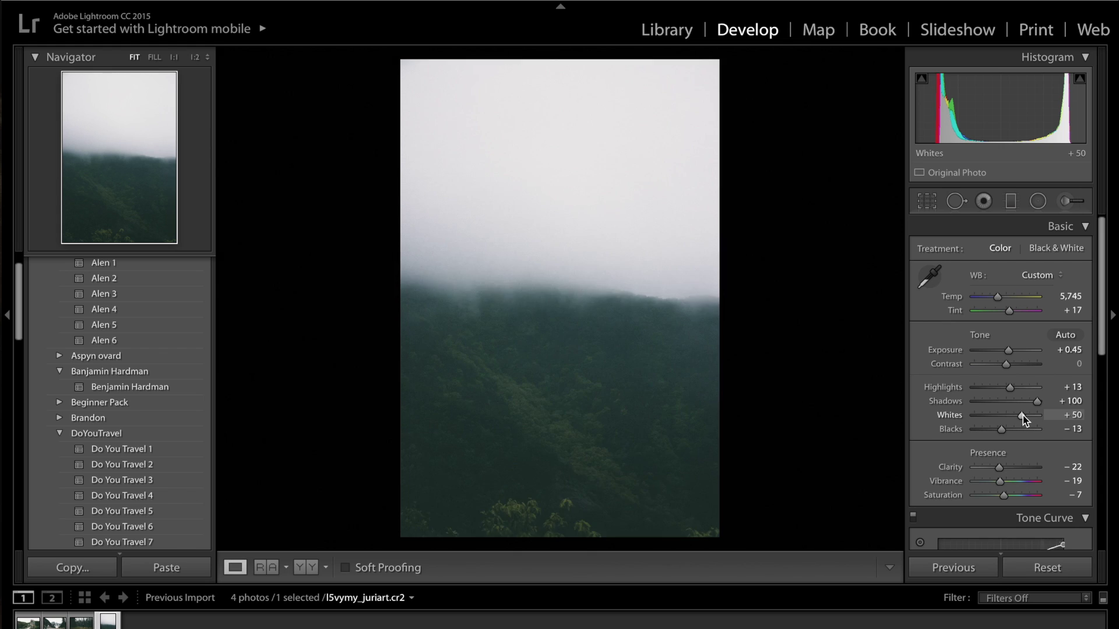
left_click(28, 621)
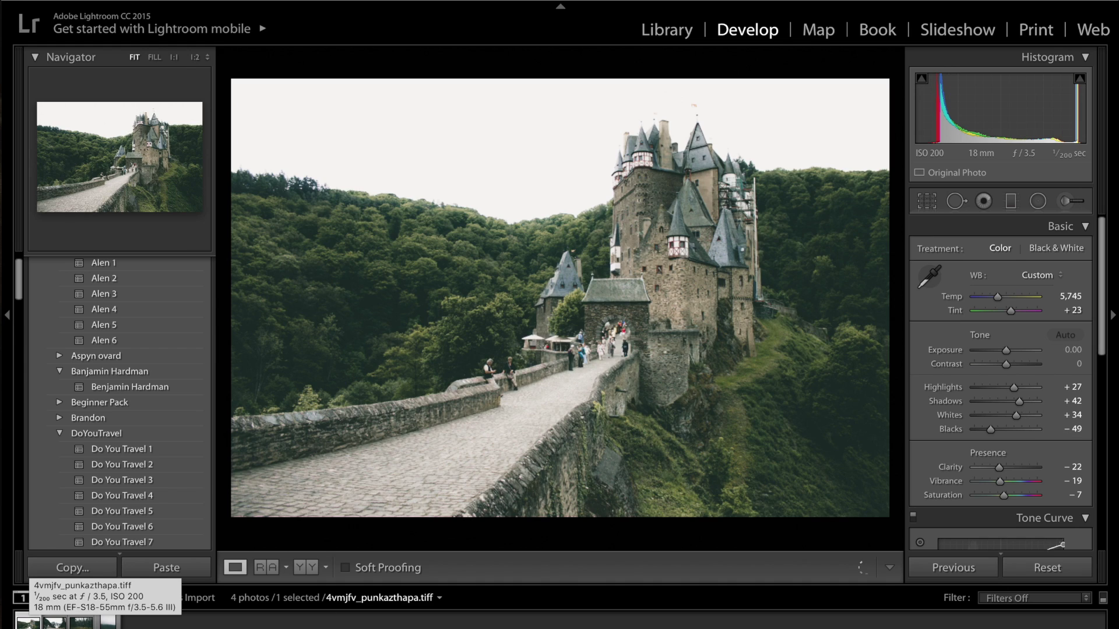